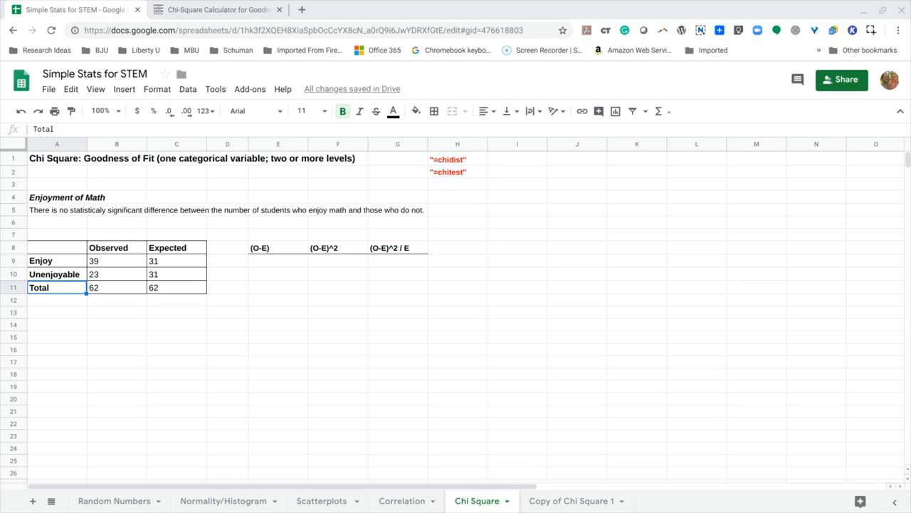
Examine the Enjoyment of Math heading, the Enjoy and Unenjoyable categories, and their observed counts and total.
click(60, 193)
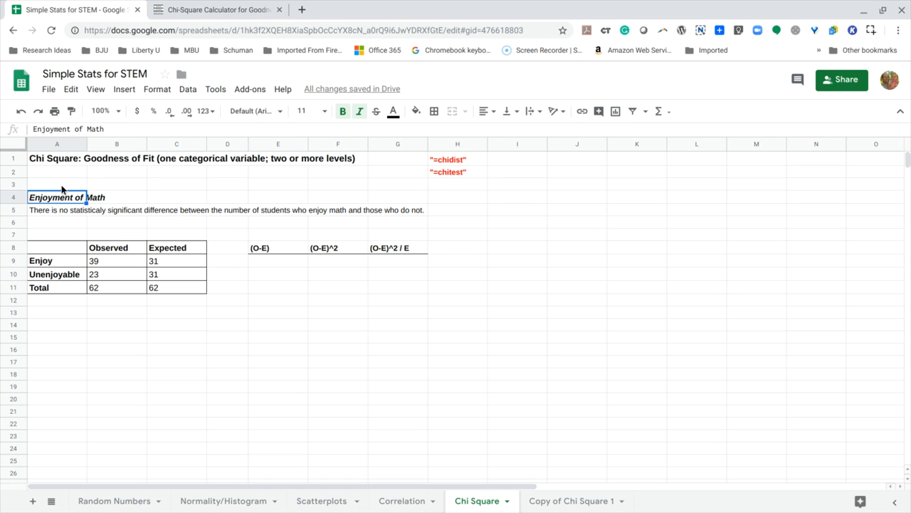
click(62, 188)
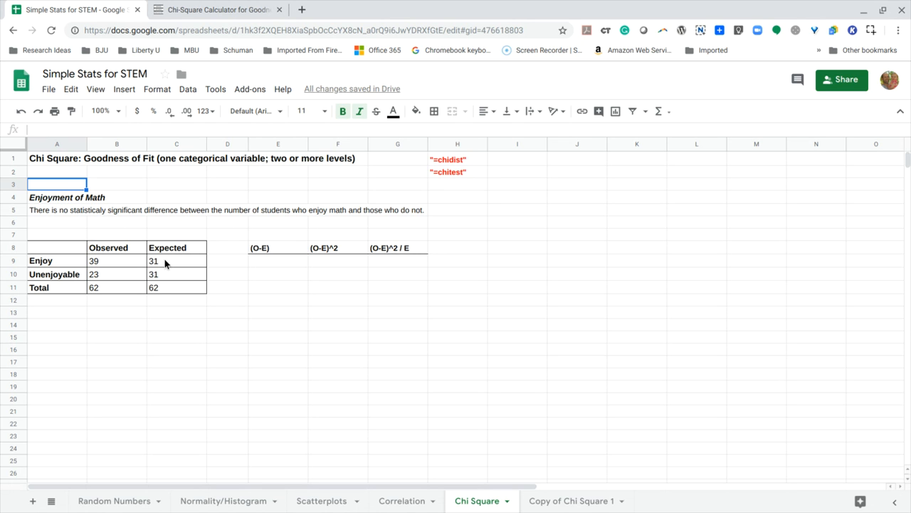
click(57, 265)
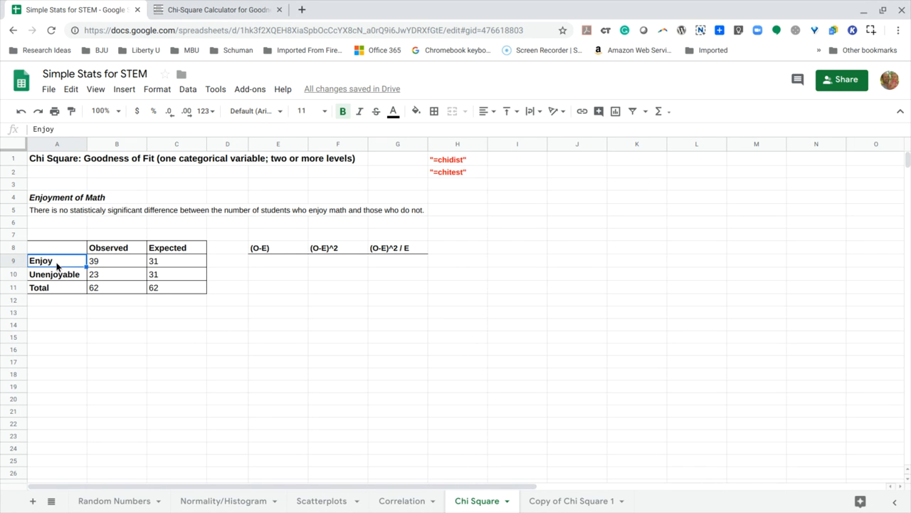
click(60, 281)
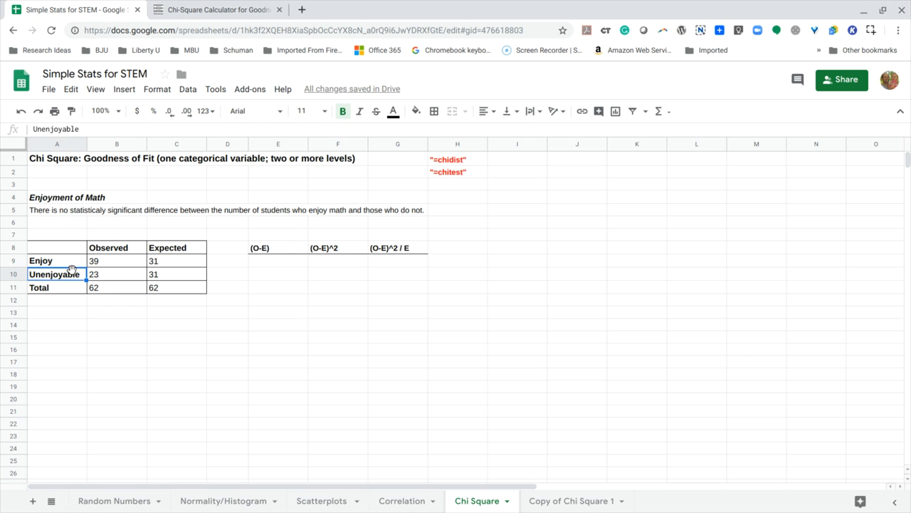
click(111, 265)
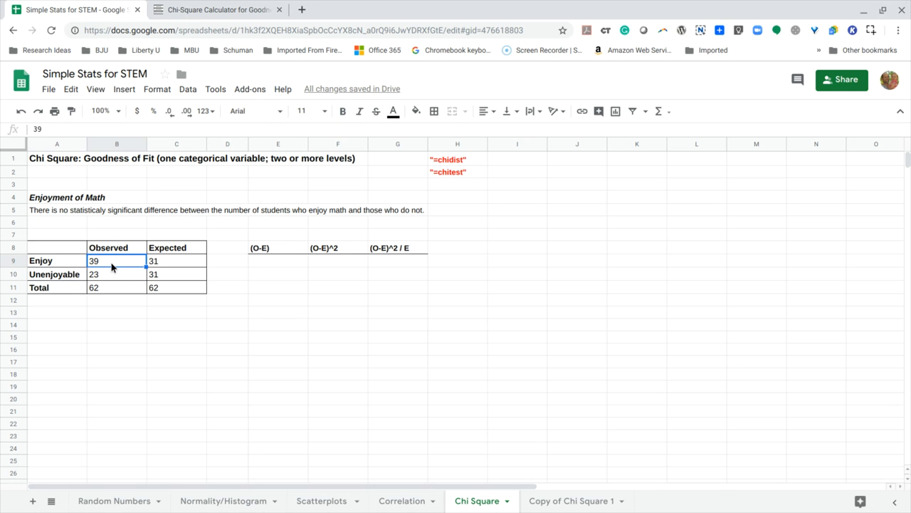
click(114, 251)
click(112, 265)
click(110, 278)
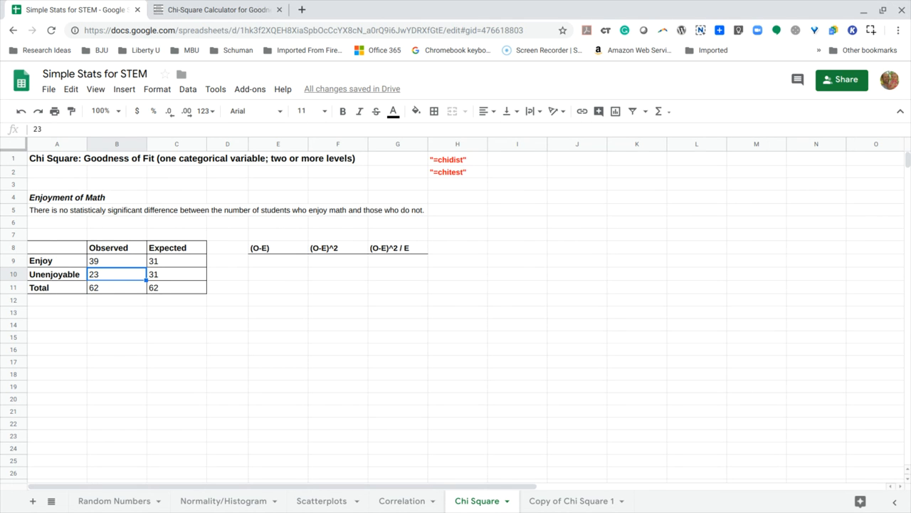
click(104, 289)
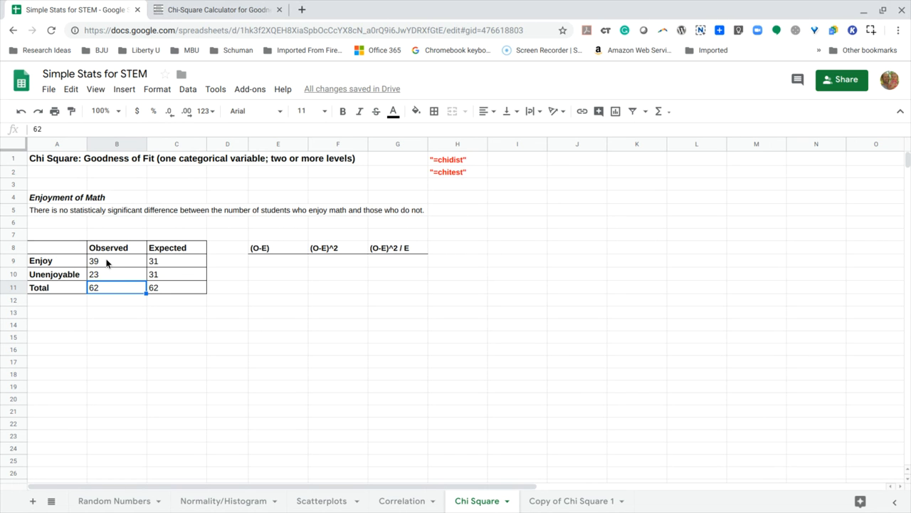
click(60, 263)
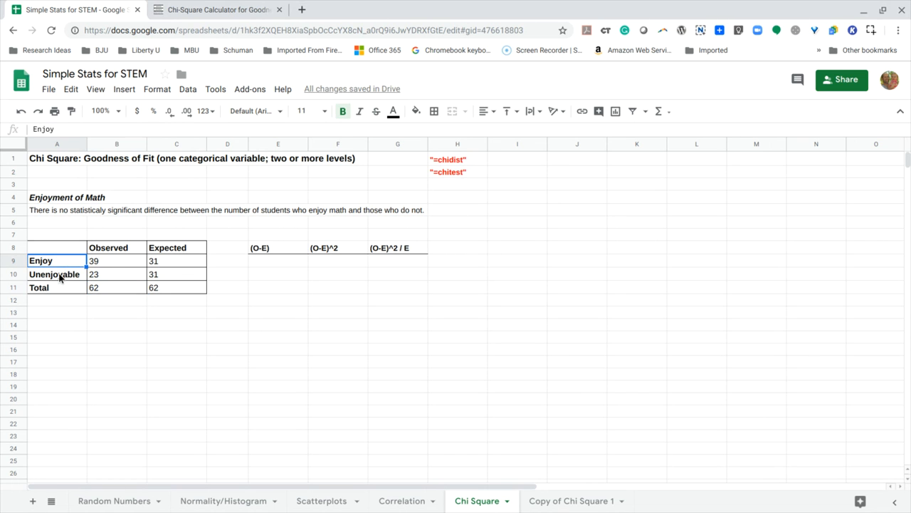
click(61, 278)
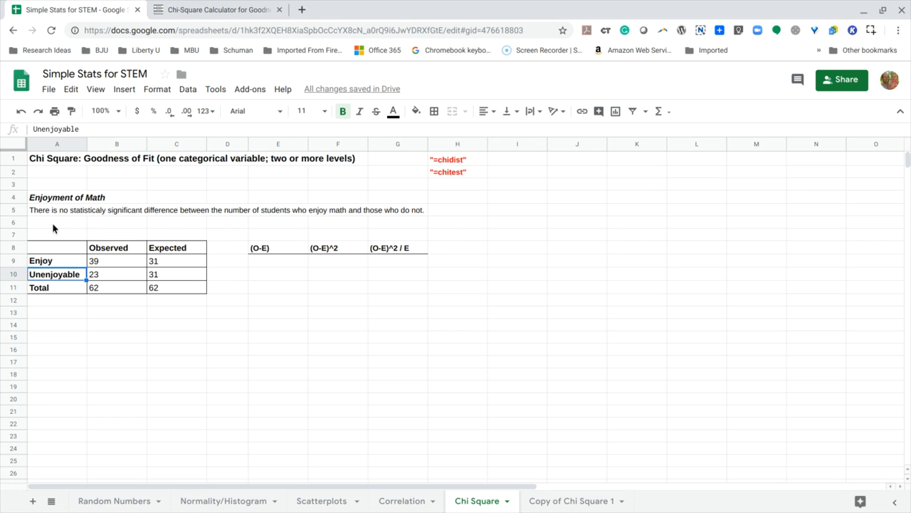
click(103, 260)
click(104, 276)
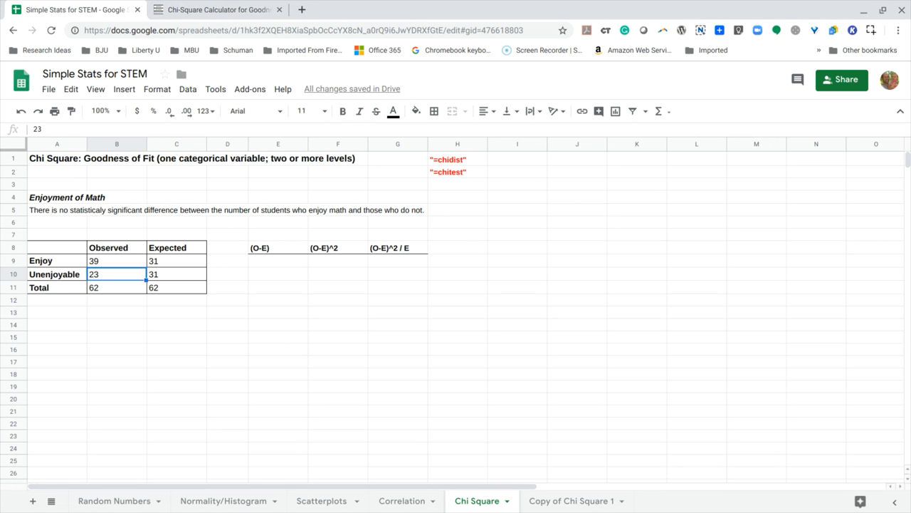
Examine the Expected column's values for the Enjoy, Unenjoyable and Total rows.
click(166, 265)
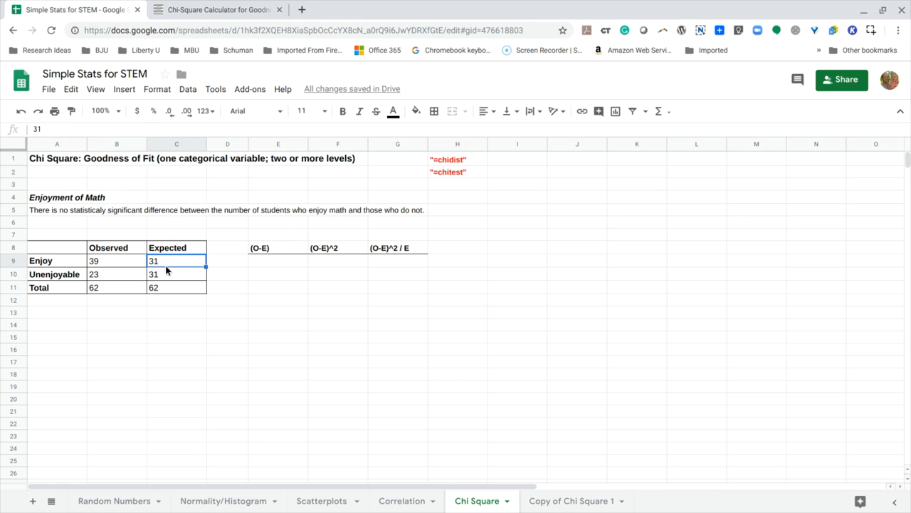
click(167, 279)
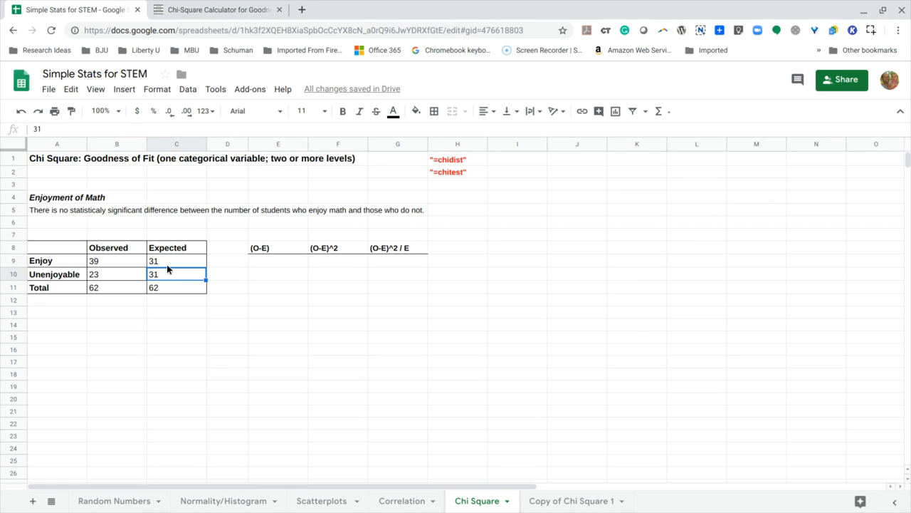
click(168, 265)
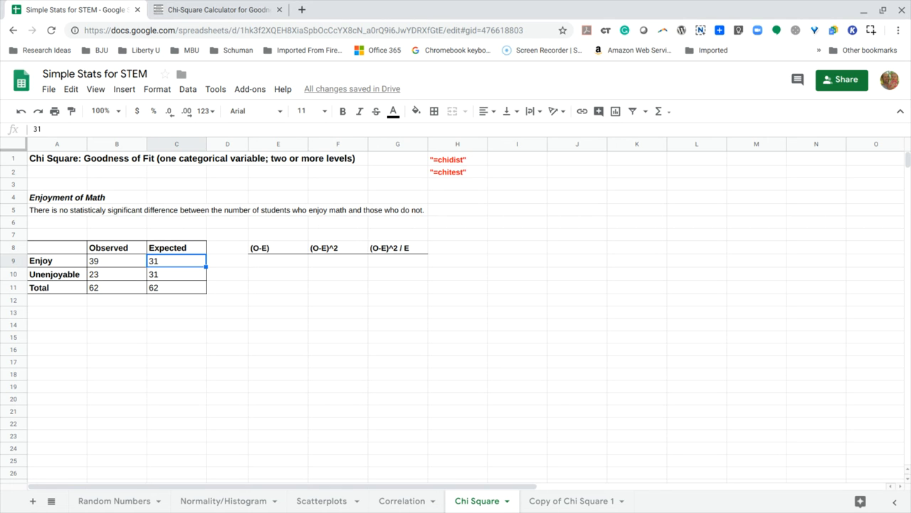
click(168, 278)
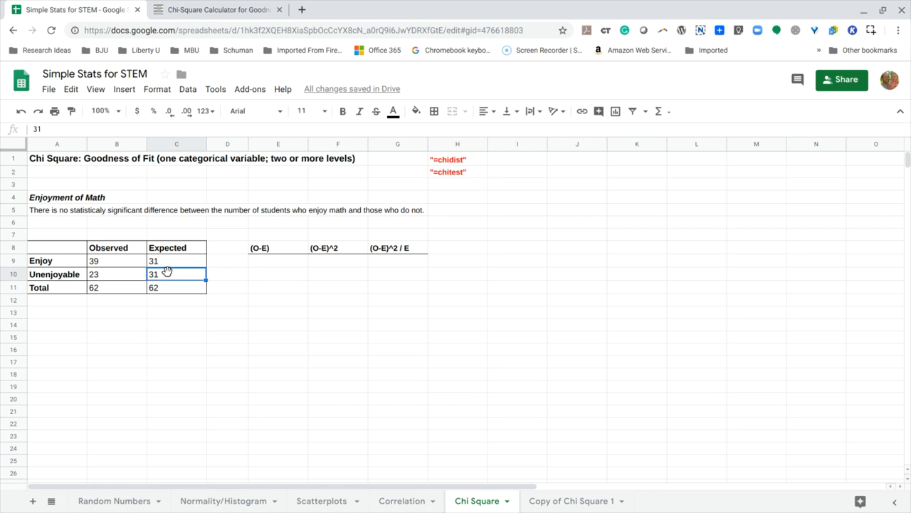
click(168, 248)
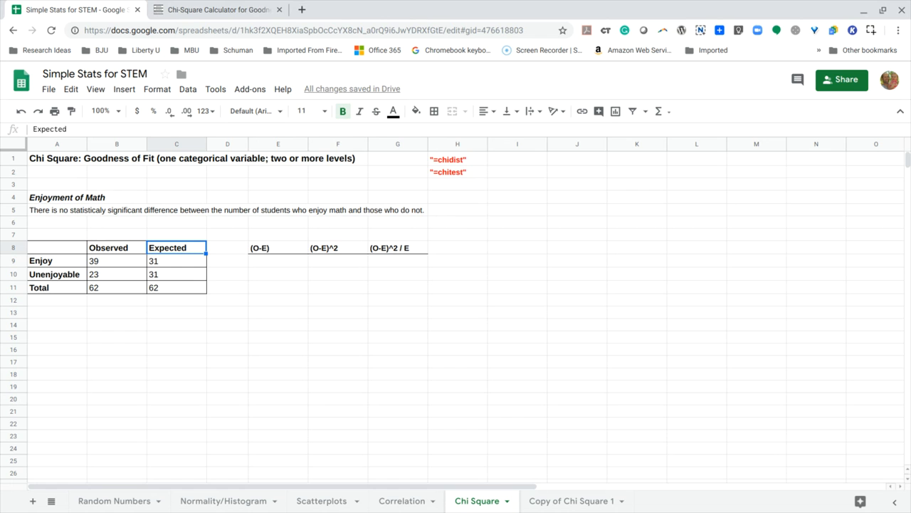
click(169, 267)
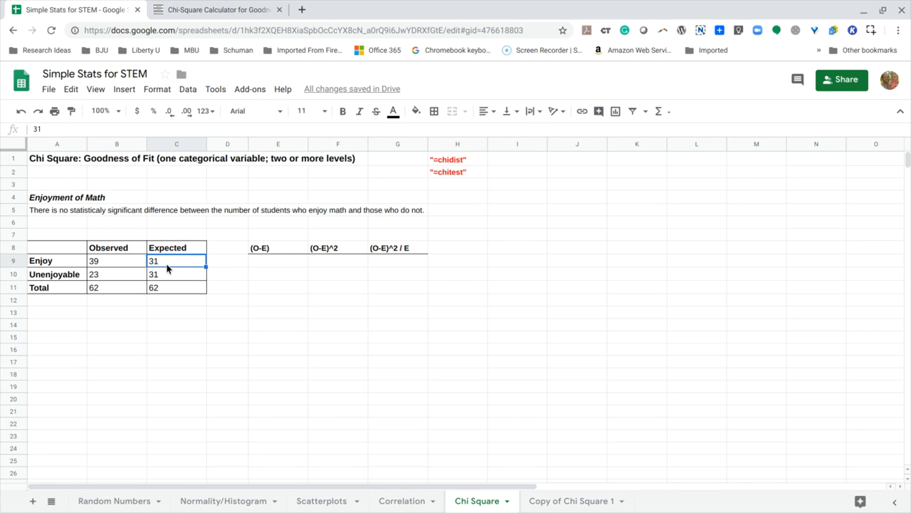
click(167, 275)
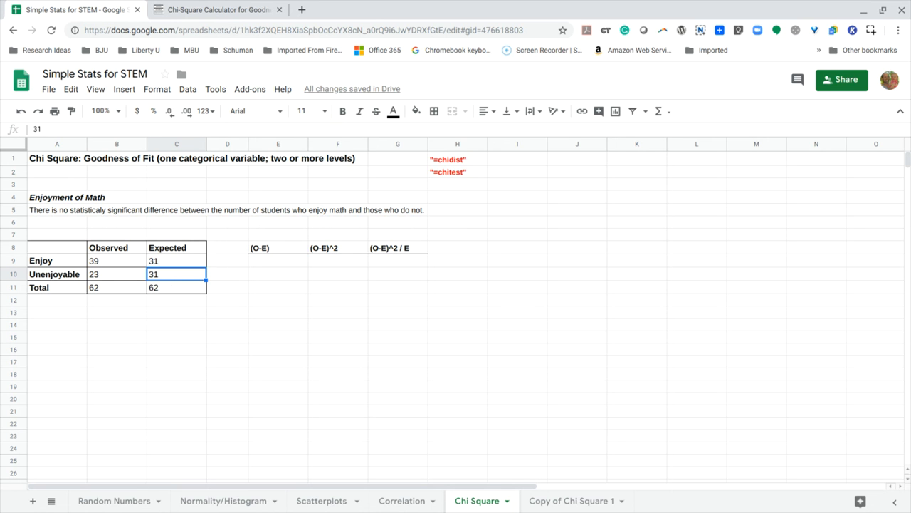
click(167, 291)
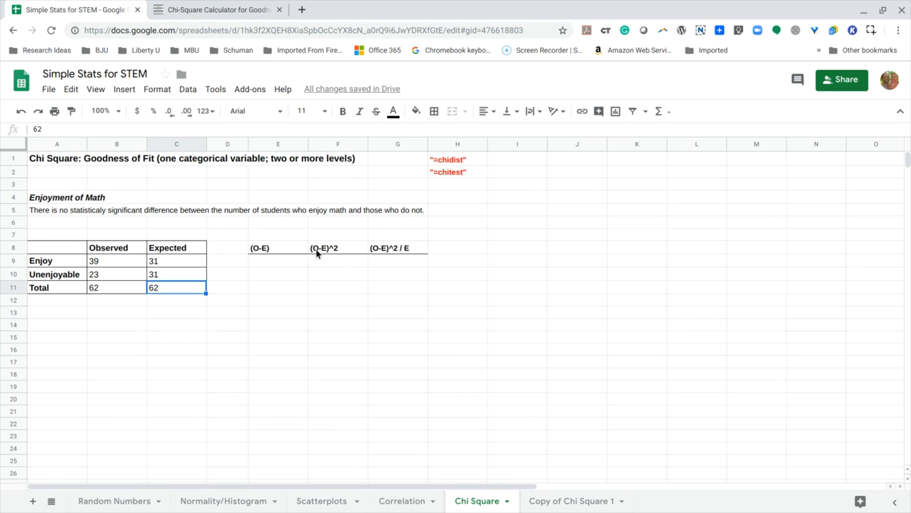
Calculate observed minus expected for the Enjoy row by entering =B9-C9 in cell E9 under (O-E).
click(269, 251)
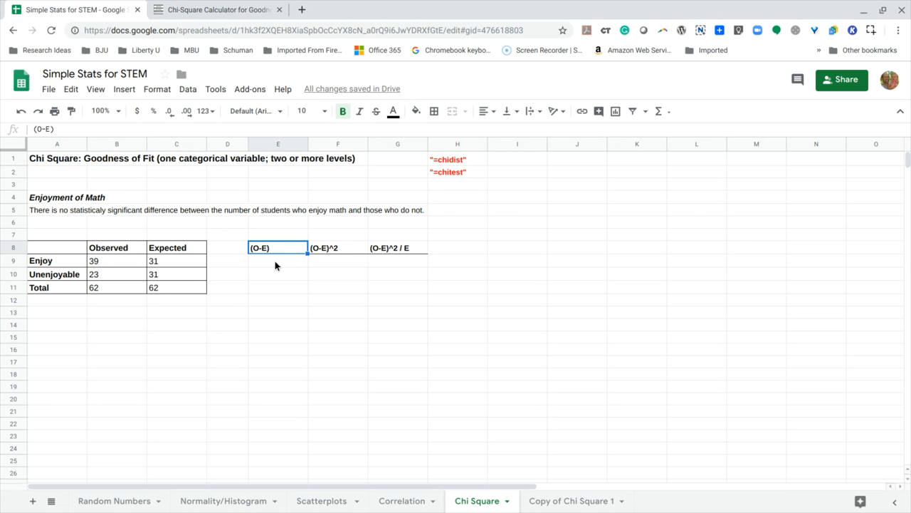
click(275, 265)
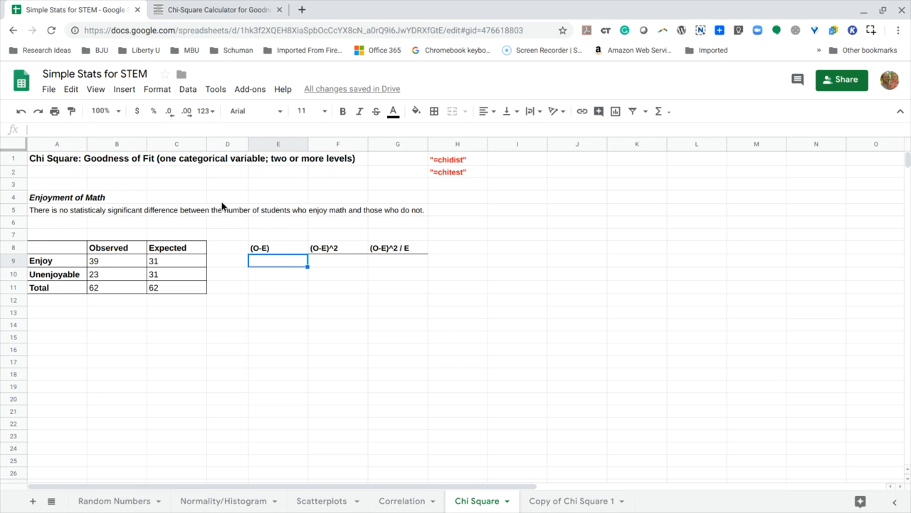
click(198, 132)
text(=)
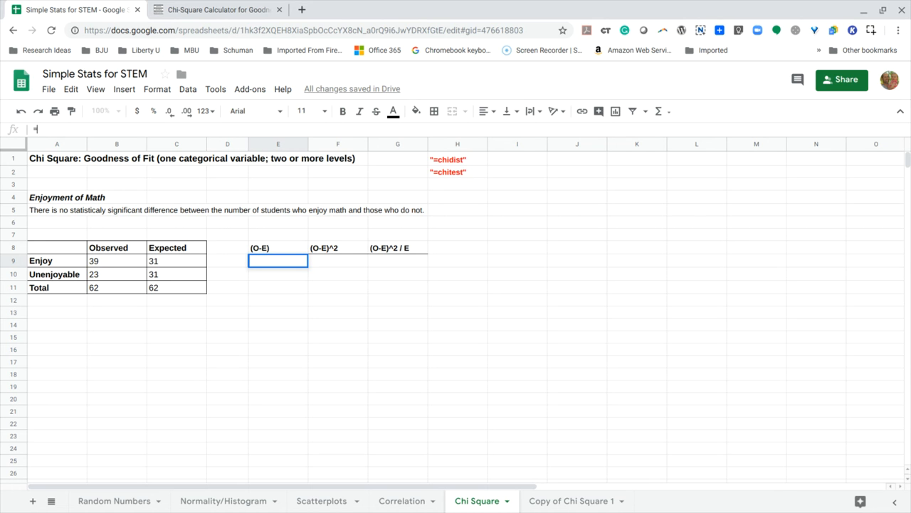
click(116, 262)
text(-)
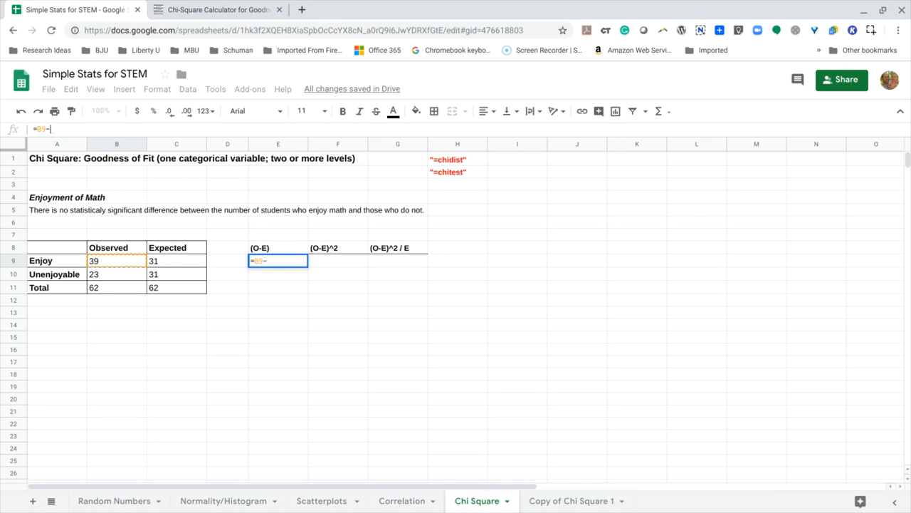
click(168, 263)
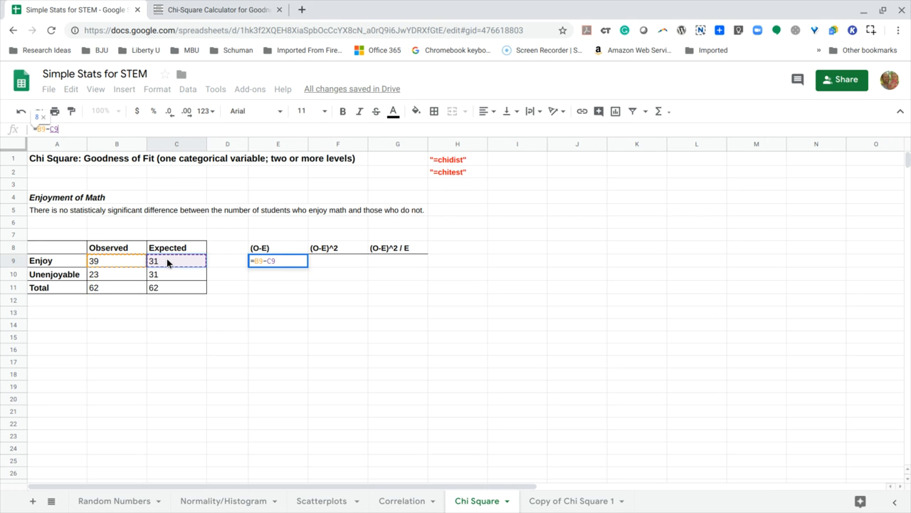
key(Return)
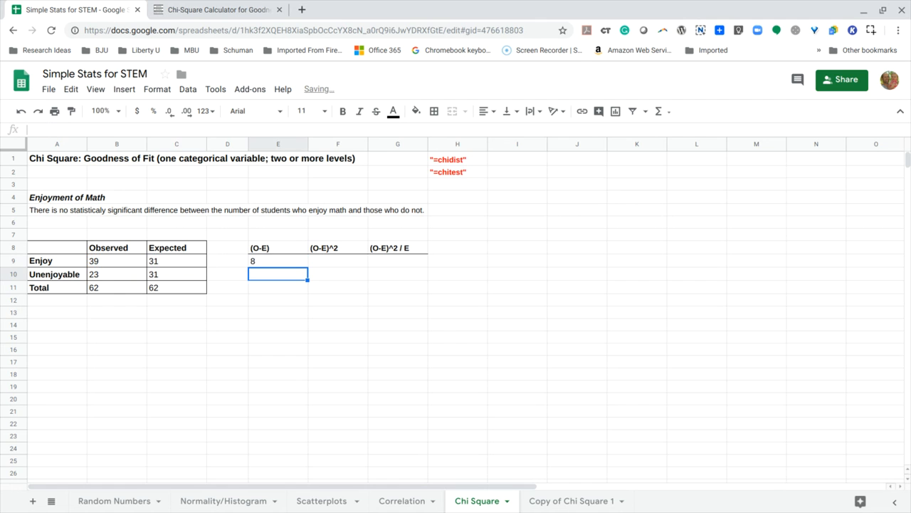
click(262, 262)
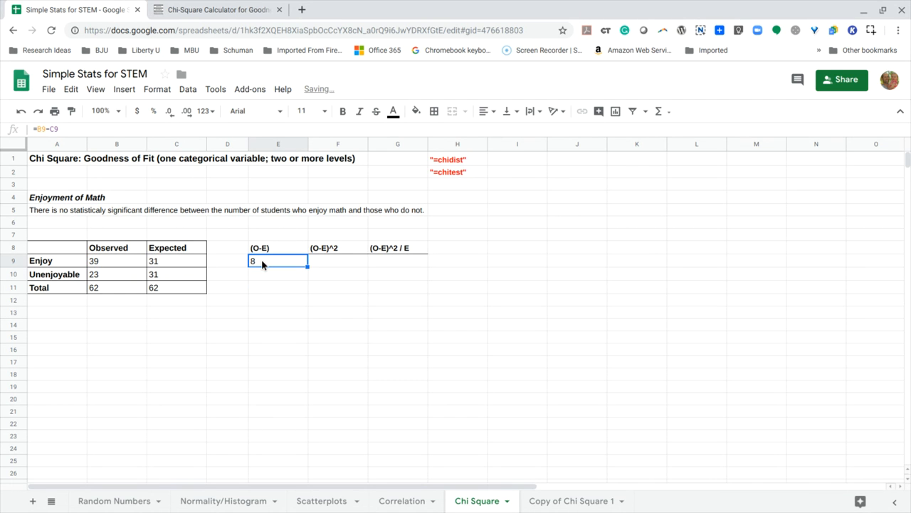
Square the Enjoy row's difference by entering =E9^2 in cell F9 under (O-E)^2.
click(327, 266)
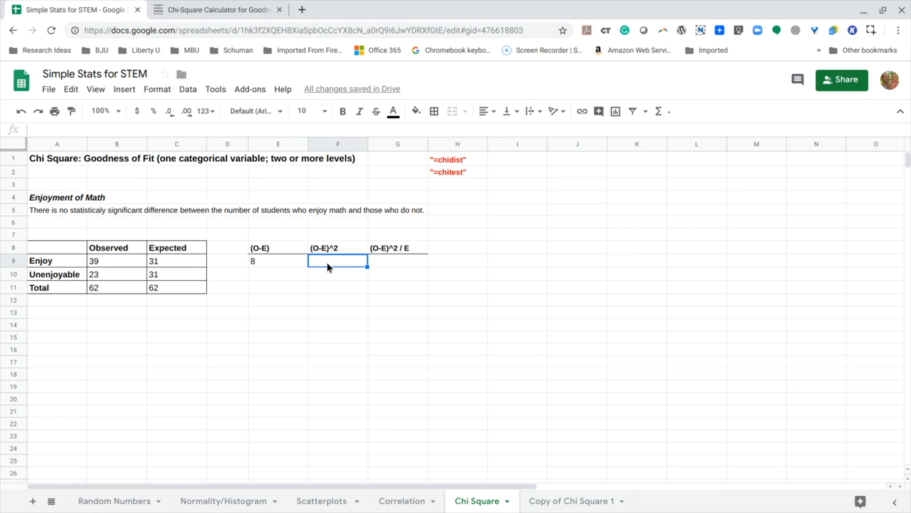
click(265, 130)
text(=)
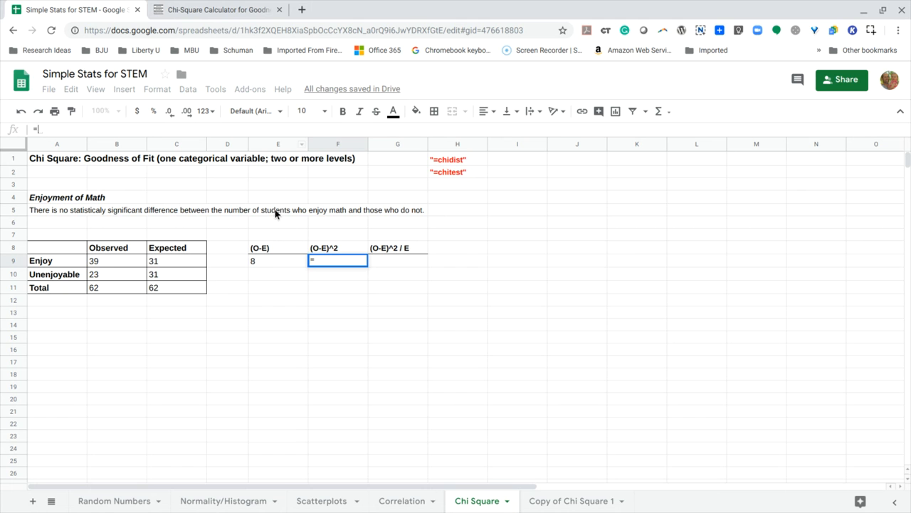
click(271, 262)
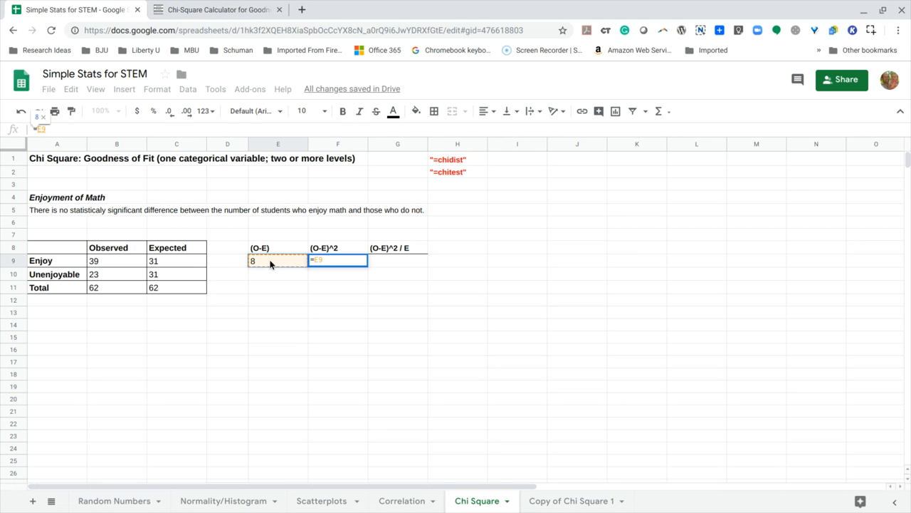
text(^2)
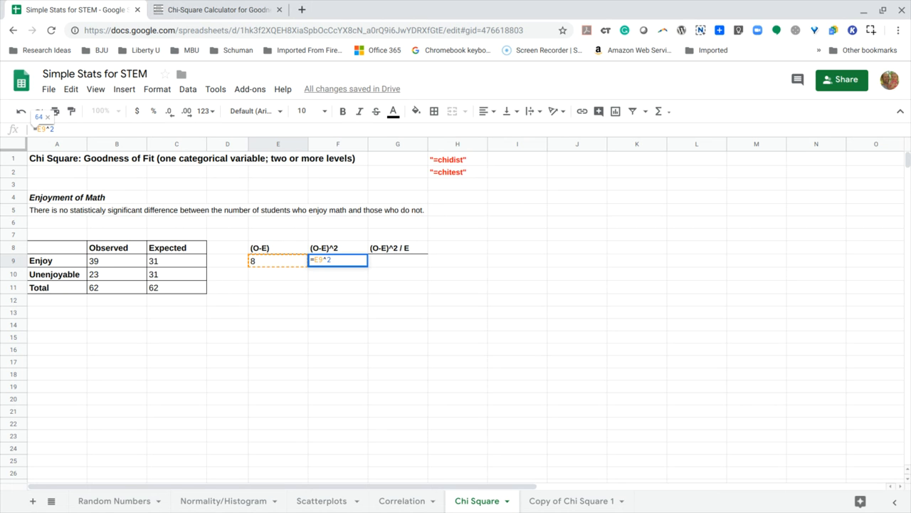
key(Return)
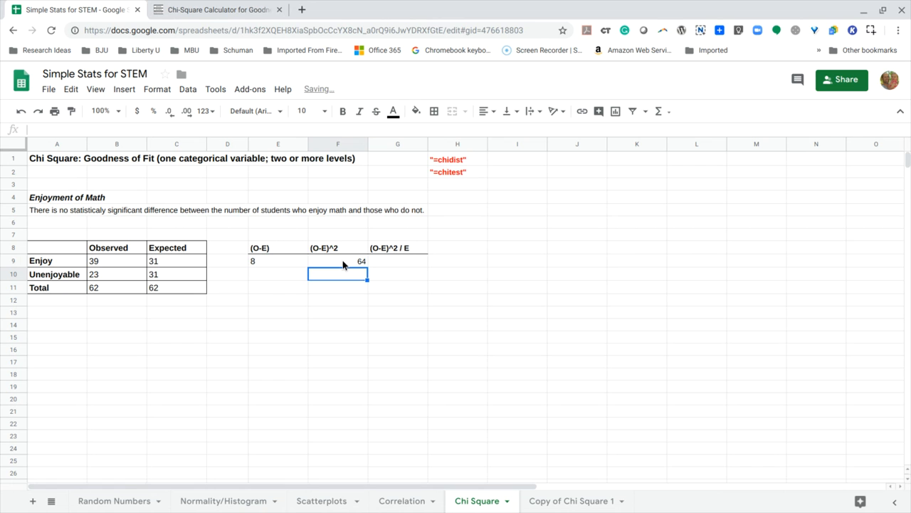
Divide the Enjoy row's squared difference by its expected count by entering =F9/C9 in cell G9.
click(388, 265)
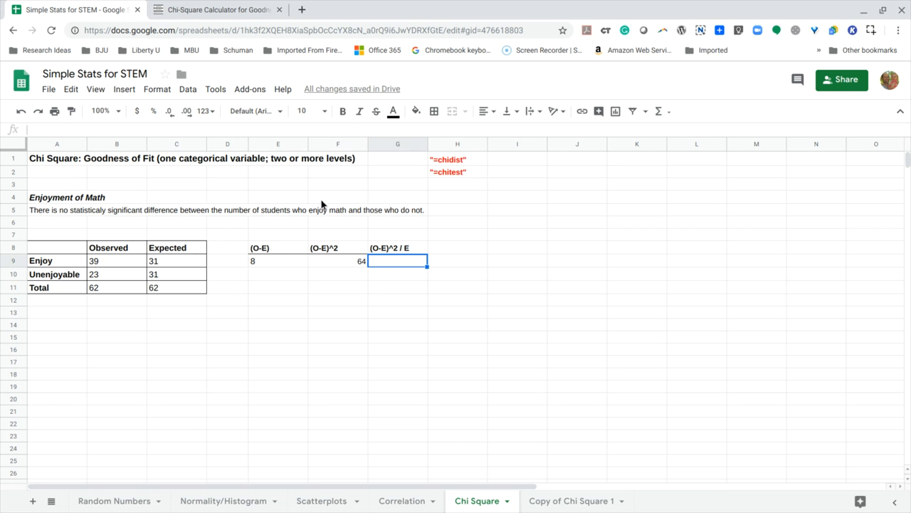
click(284, 130)
text(=)
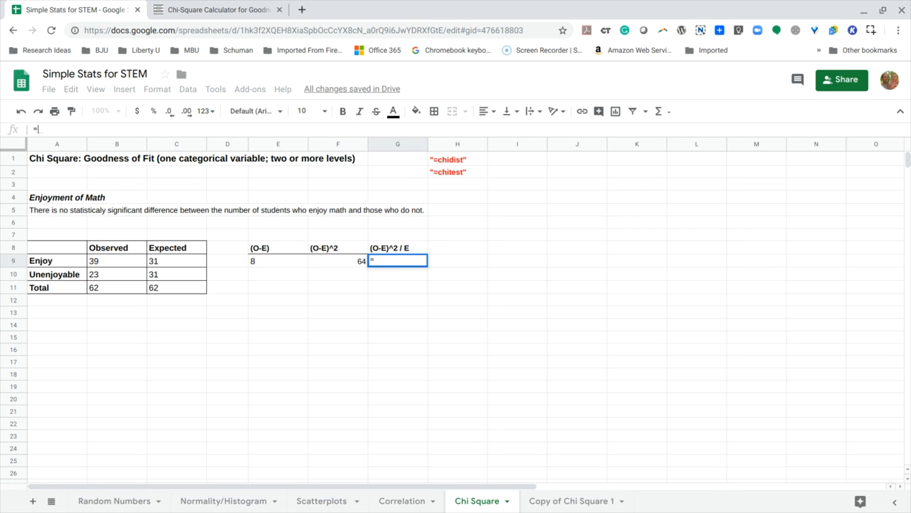
click(355, 261)
text(/)
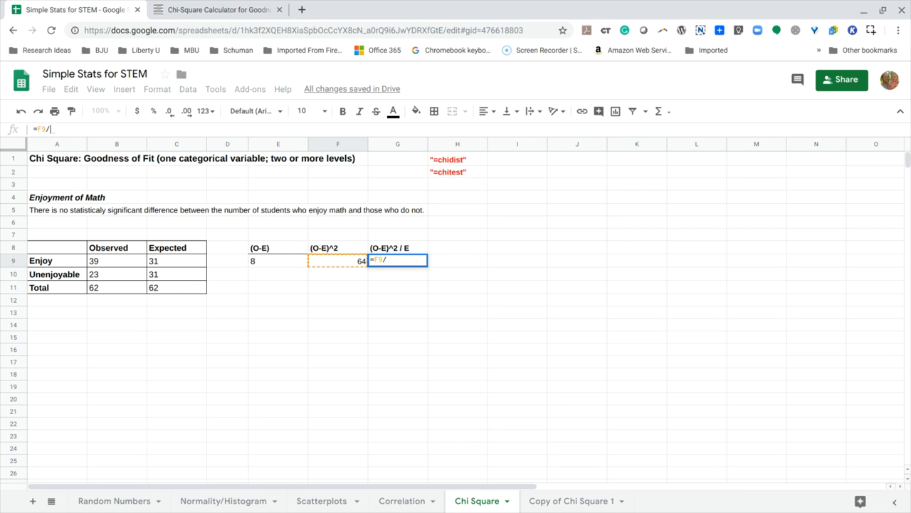
click(176, 263)
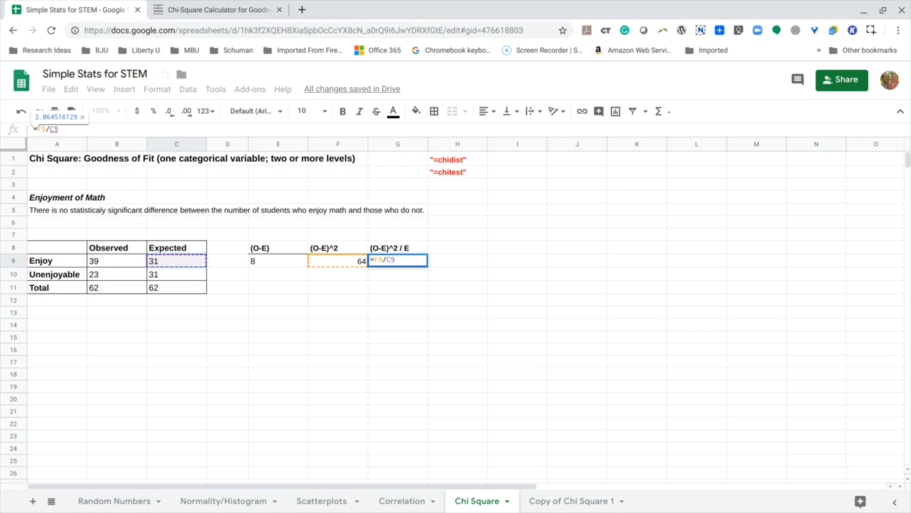
key(Return)
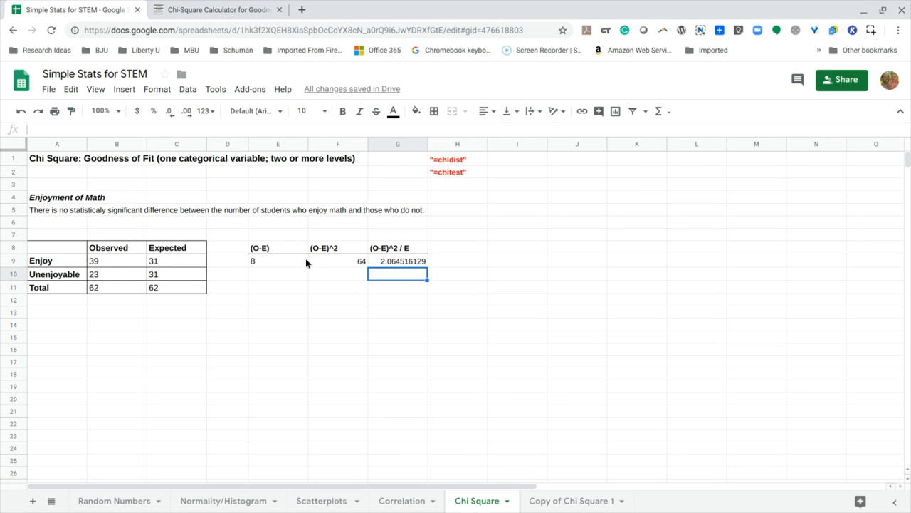
Right-align the Enjoy row's (O-E) and (O-E)^2 values in cells E9 and F9.
drag(291, 266, 338, 266)
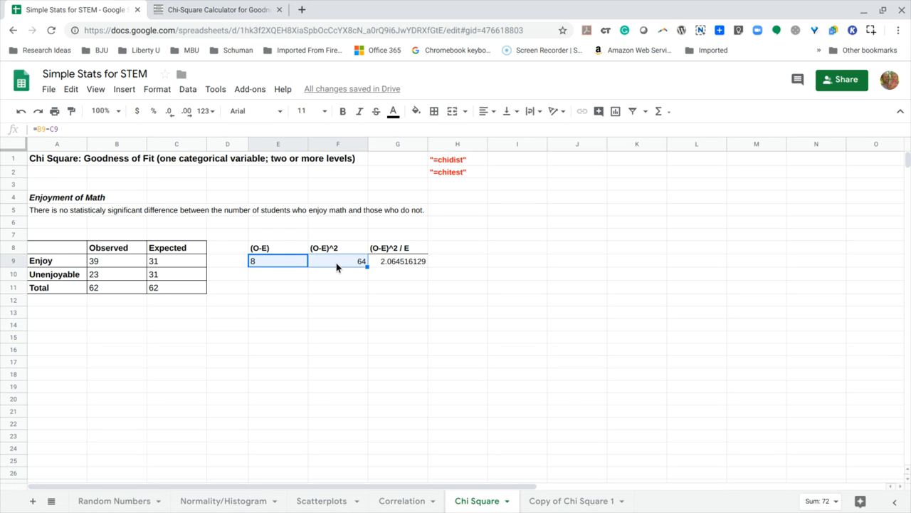
click(488, 111)
click(515, 134)
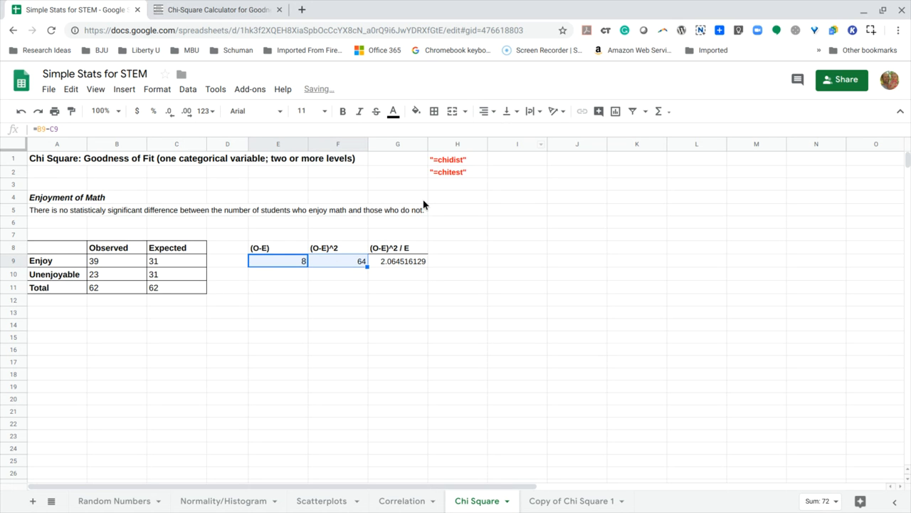
click(329, 261)
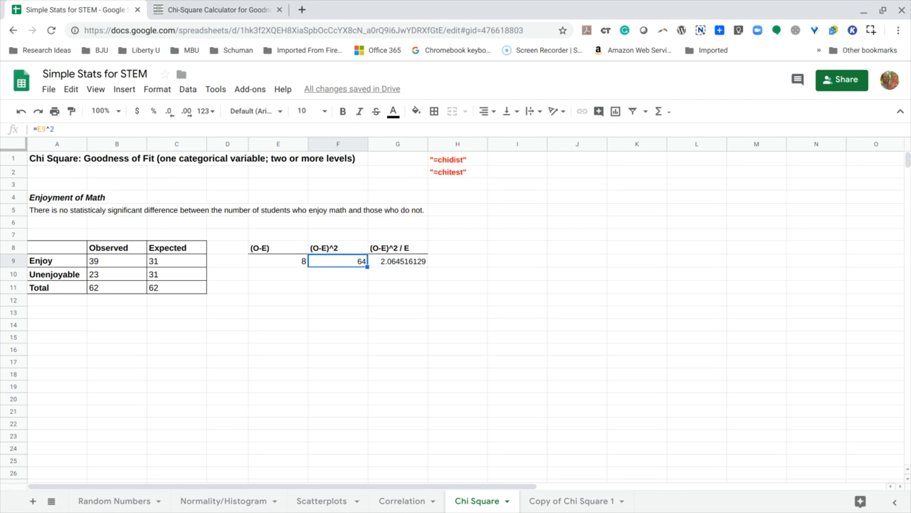
Copy the (O-E) formula from cell E9 down to E10 for the Unenjoyable row.
click(291, 277)
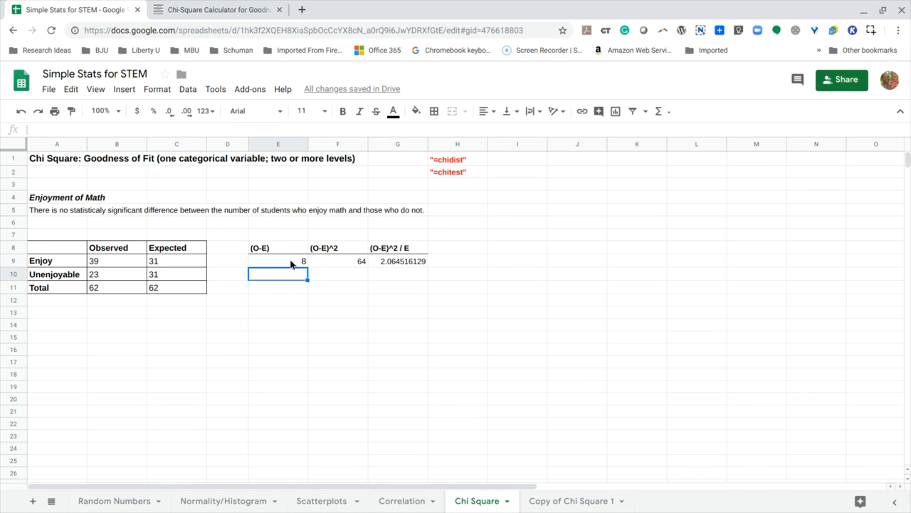
click(290, 263)
drag(307, 266, 307, 277)
click(291, 278)
Copy the (O-E)^2 formula from cell F9 down to F10 for the Unenjoyable row.
click(341, 275)
click(349, 263)
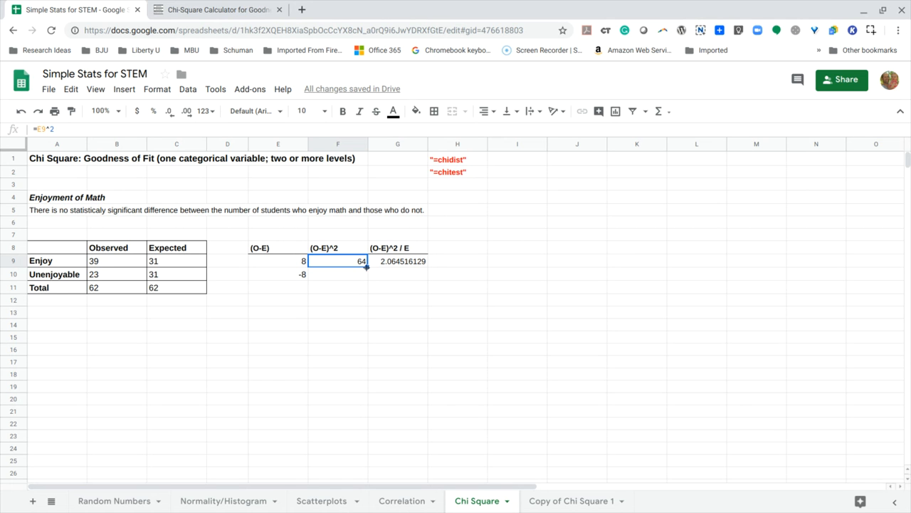
drag(367, 266, 364, 279)
click(337, 281)
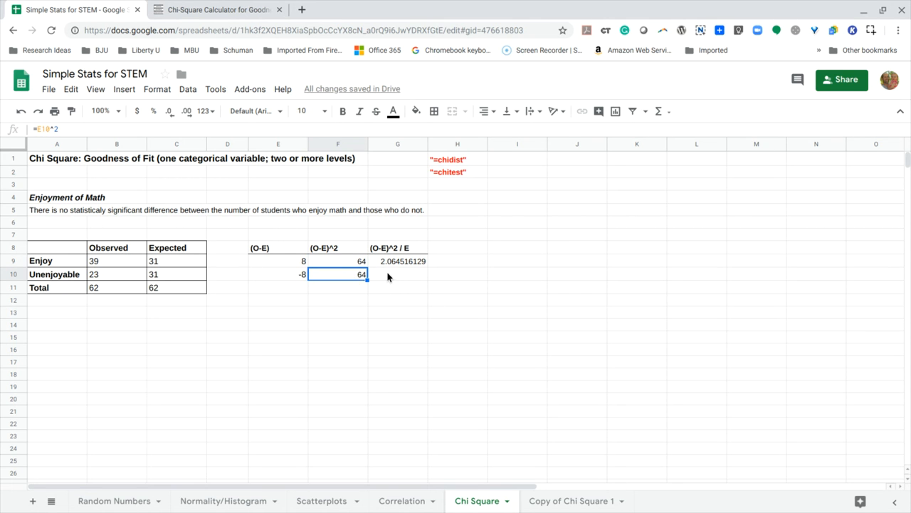
Copy the (O-E)^2 / E formula from cell G9 down to G10 and check the cells the copied formula references.
click(388, 276)
click(395, 260)
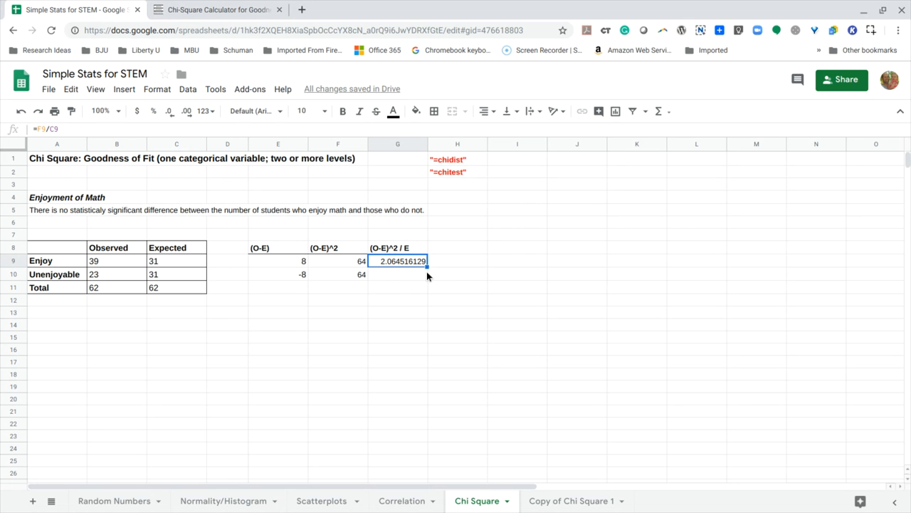
drag(427, 266, 426, 276)
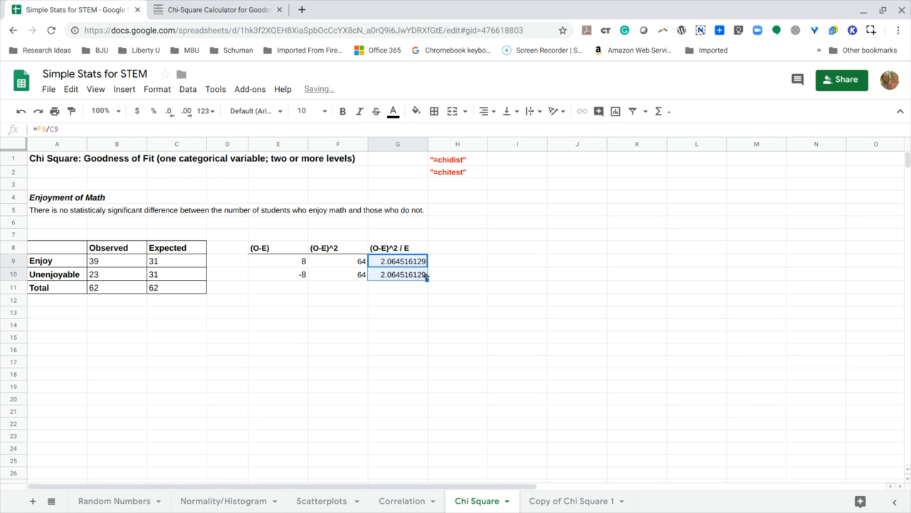
click(407, 276)
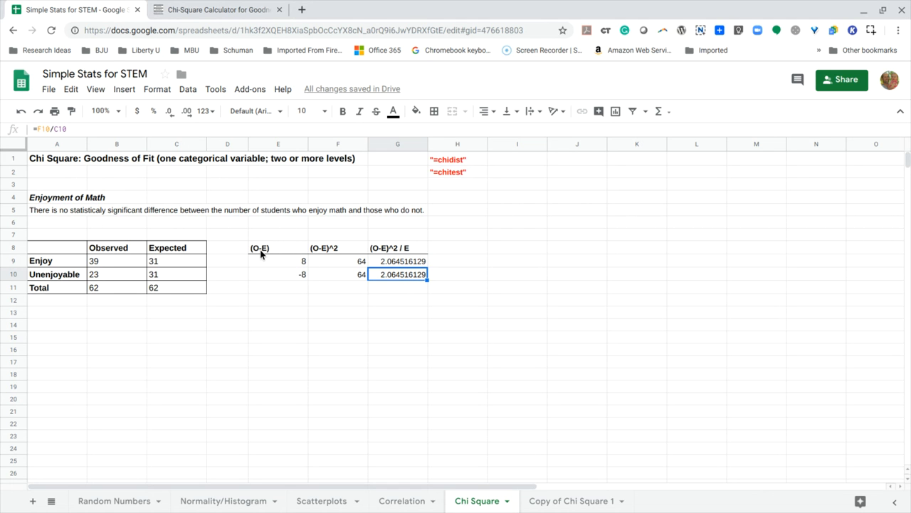
double_click(398, 282)
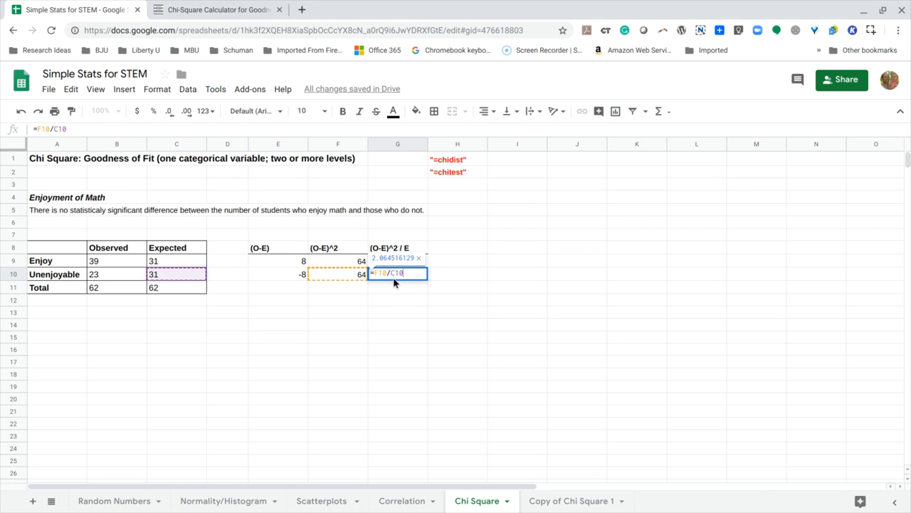
key(Return)
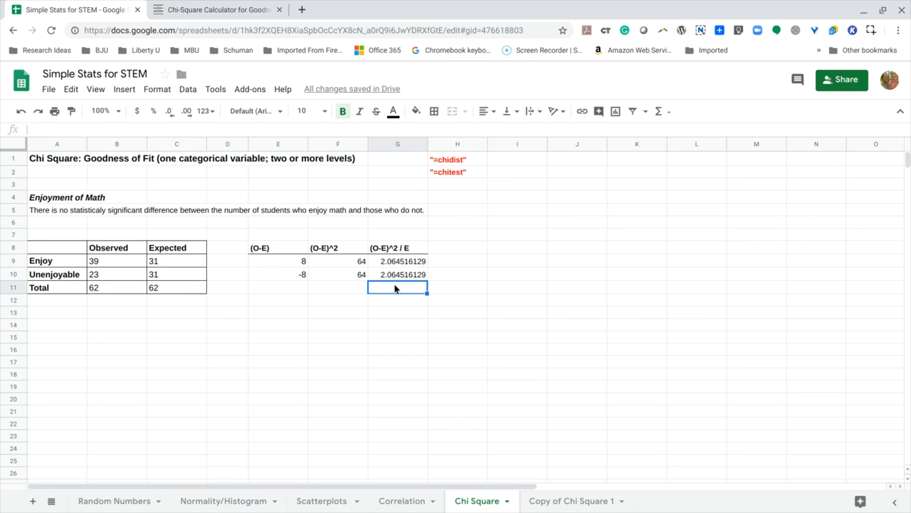
Add the two (O-E)^2 / E values by entering =sum(G9,G10) in cell G11.
click(264, 130)
text(=sum)
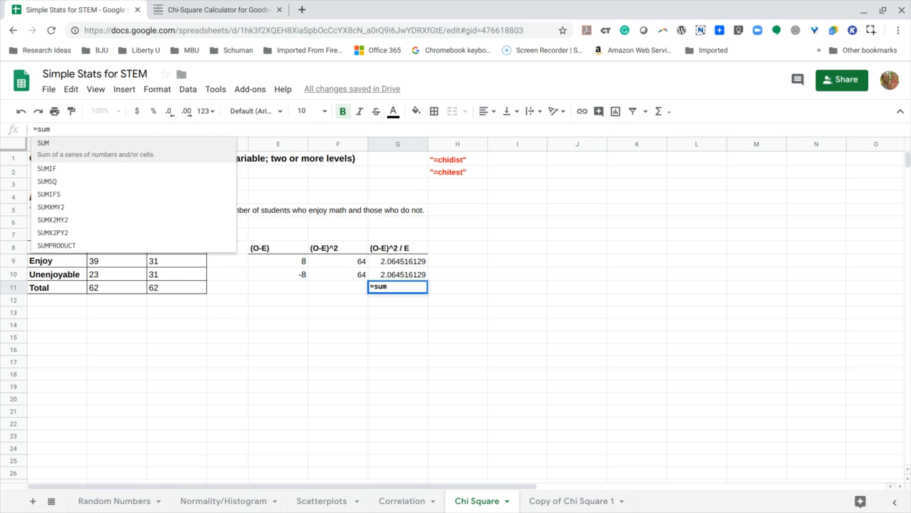
text(()
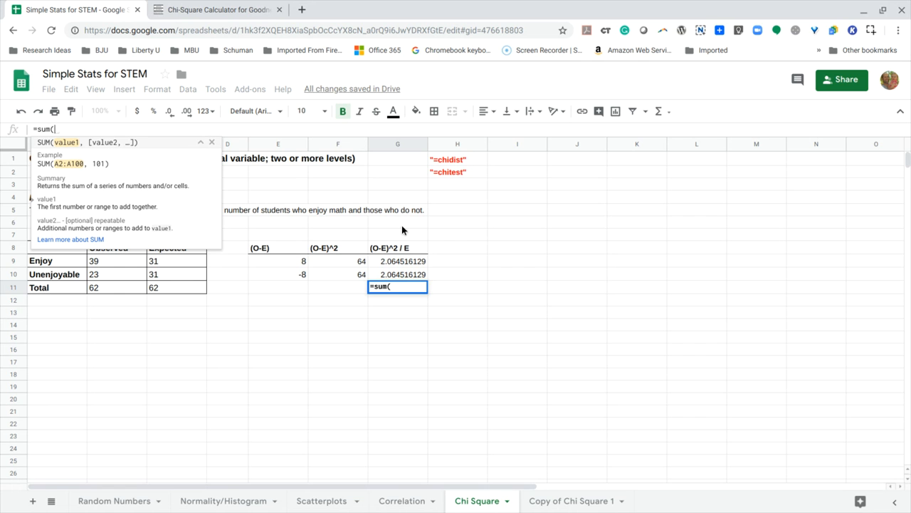
click(398, 261)
text(,)
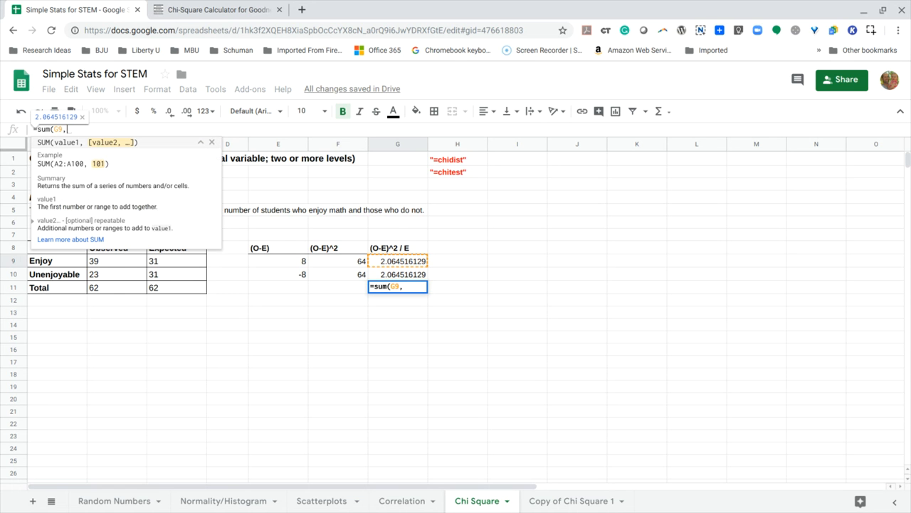
click(396, 278)
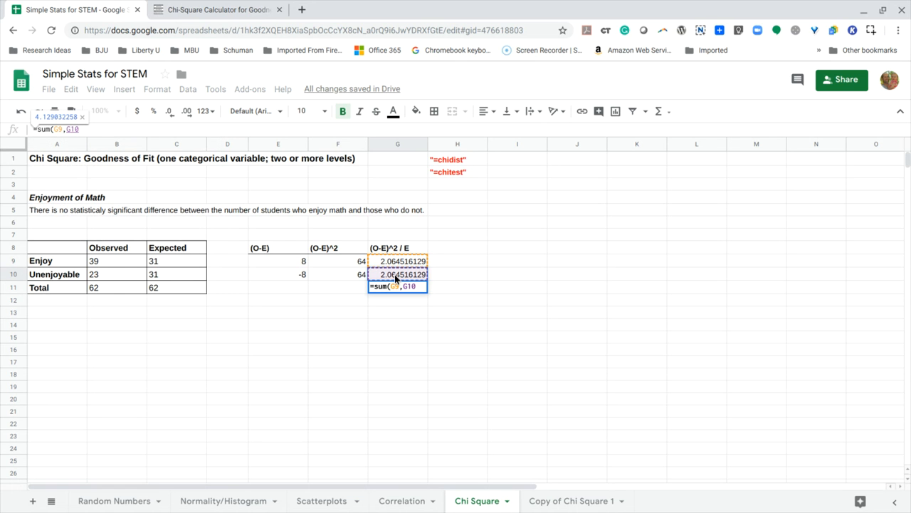
text())
key(Return)
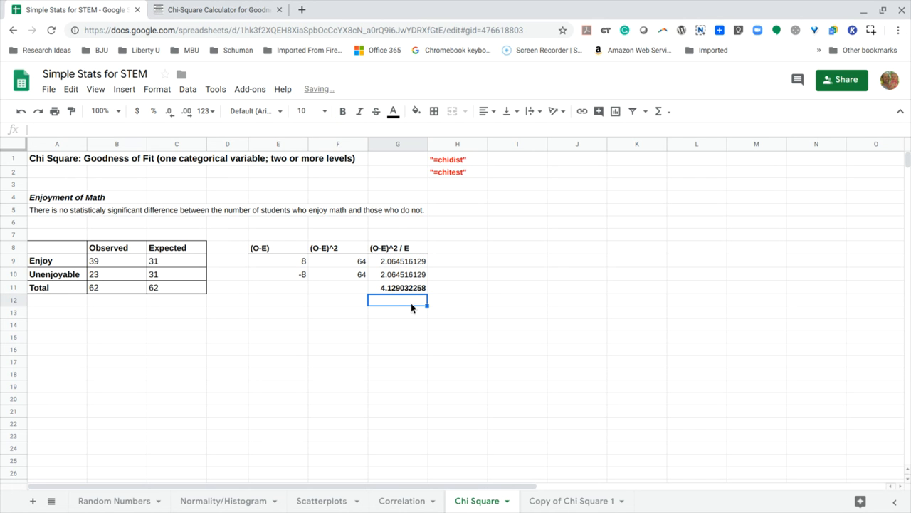
Label the sum by entering "Chi Square Stat" in cell H11 beside it.
click(406, 290)
click(449, 291)
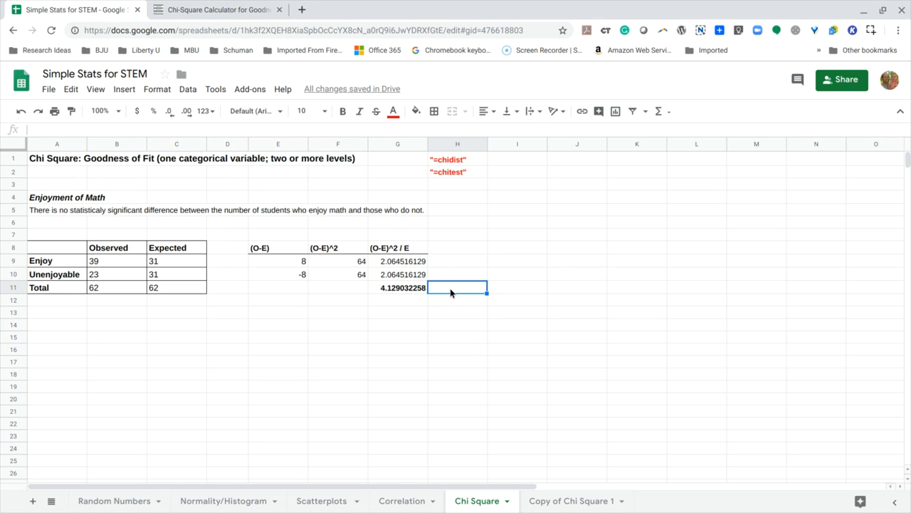
text(Chi Square STa)
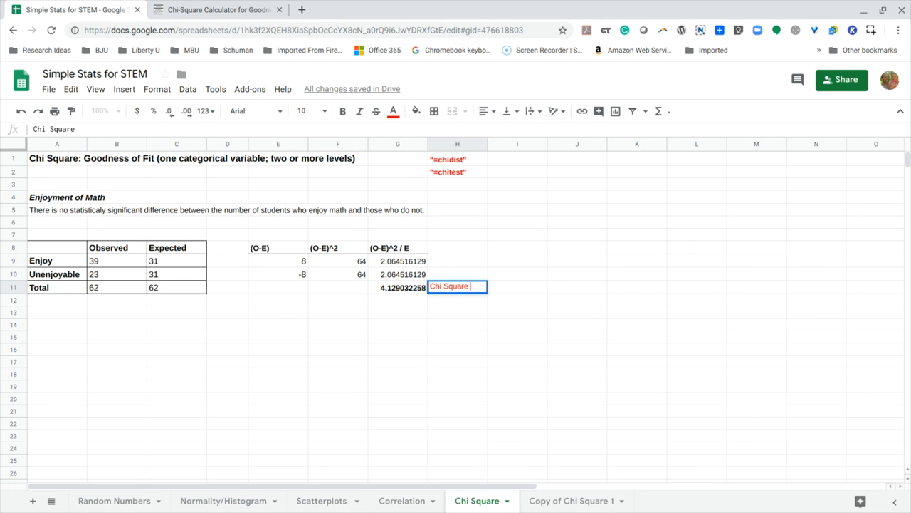
key(BackSpace)
key(BackSpace)
text(tat)
key(Return)
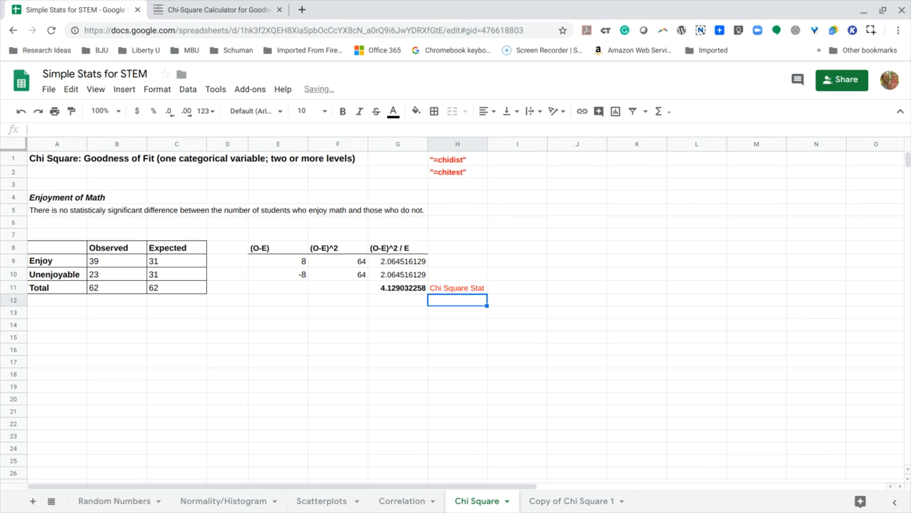
Change the text colour of the Chi Square Stat label in cell H11 to black.
click(468, 289)
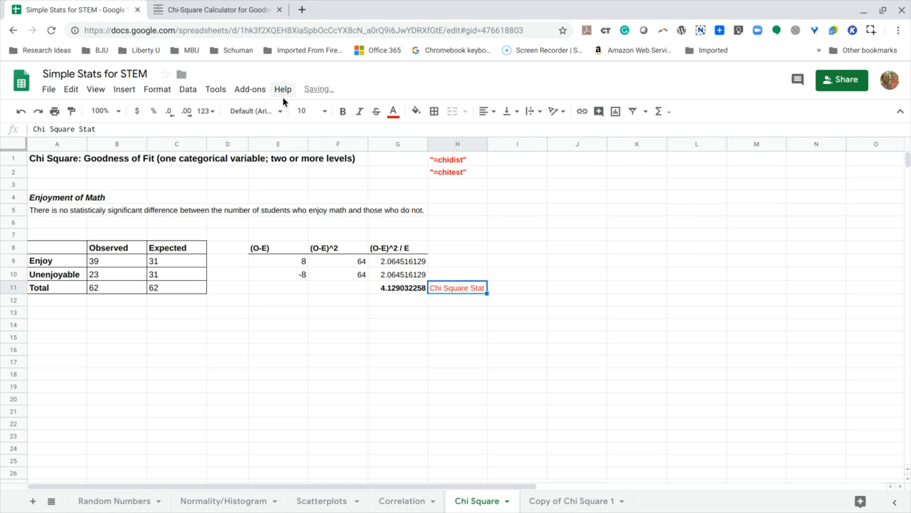
click(393, 111)
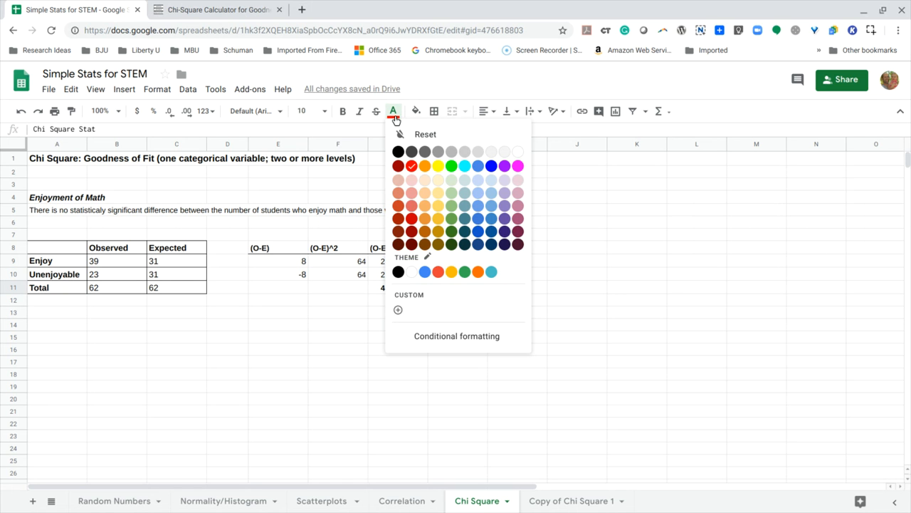
click(400, 153)
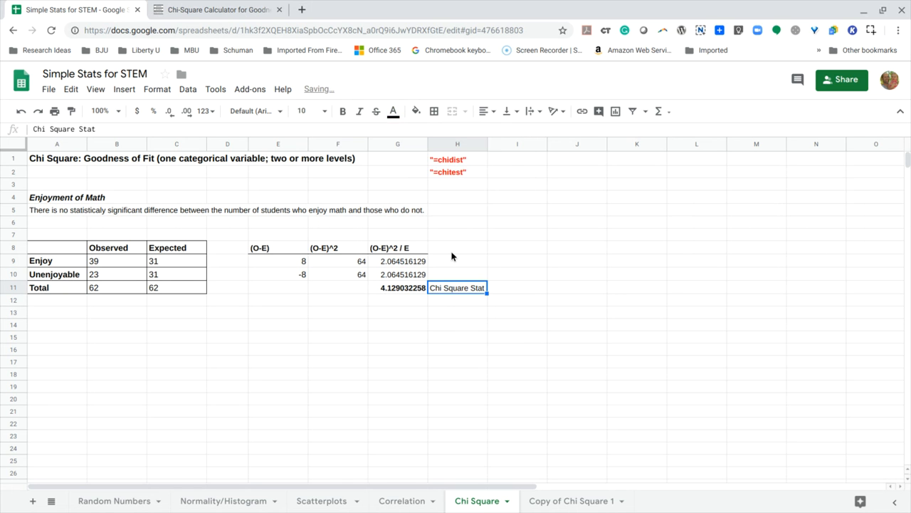
click(451, 299)
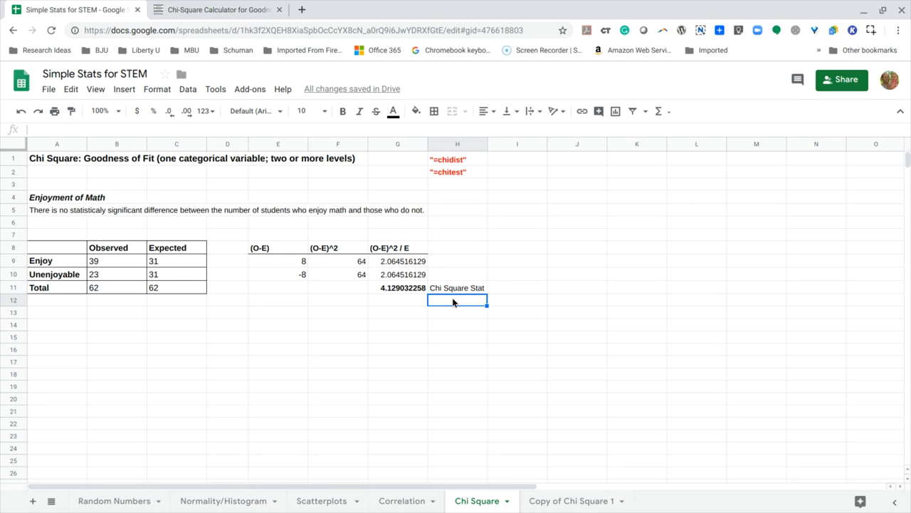
Calculate the p-value in cell G12 by entering =CHIDIST(G11,1), using the chi-square statistic and 1 degree of freedom.
click(400, 293)
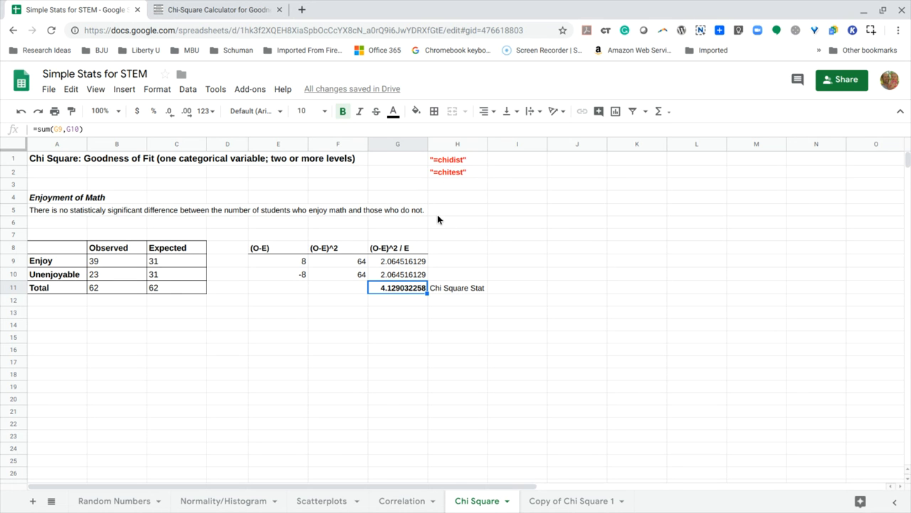
click(408, 304)
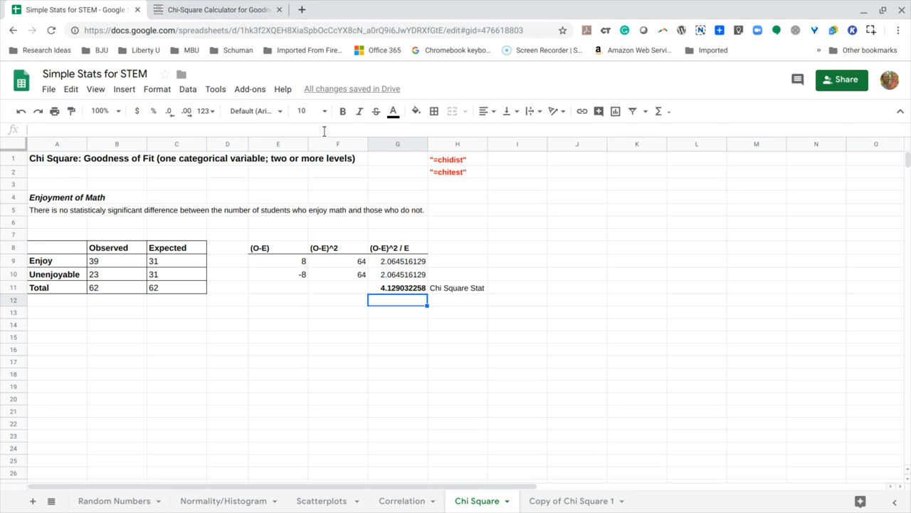
text(=)
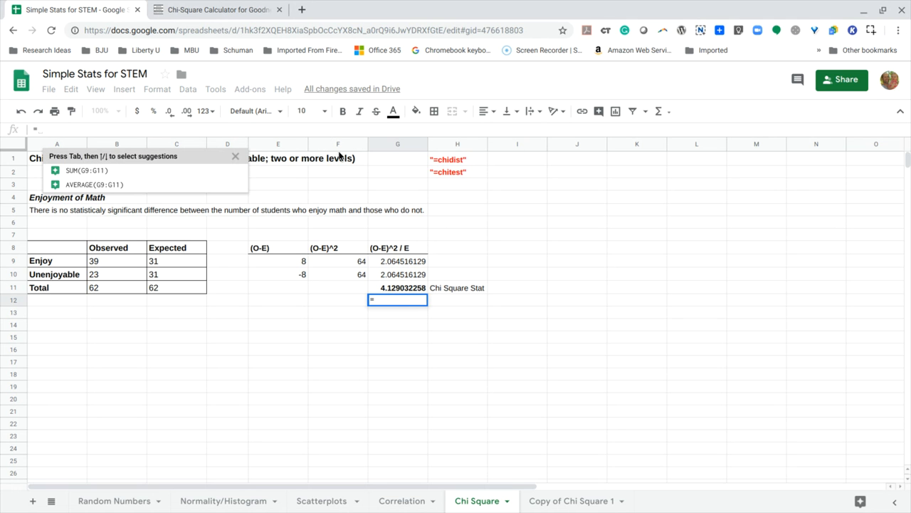
text(c)
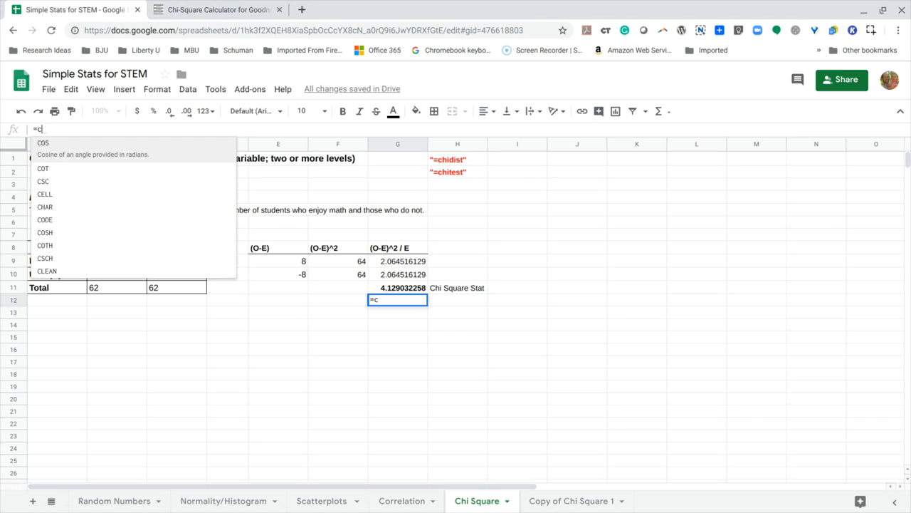
text(hidist)
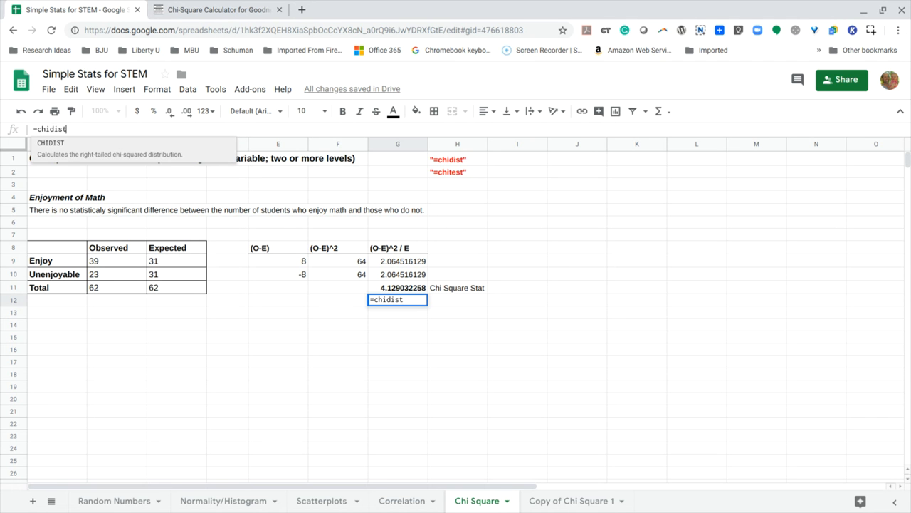
click(71, 158)
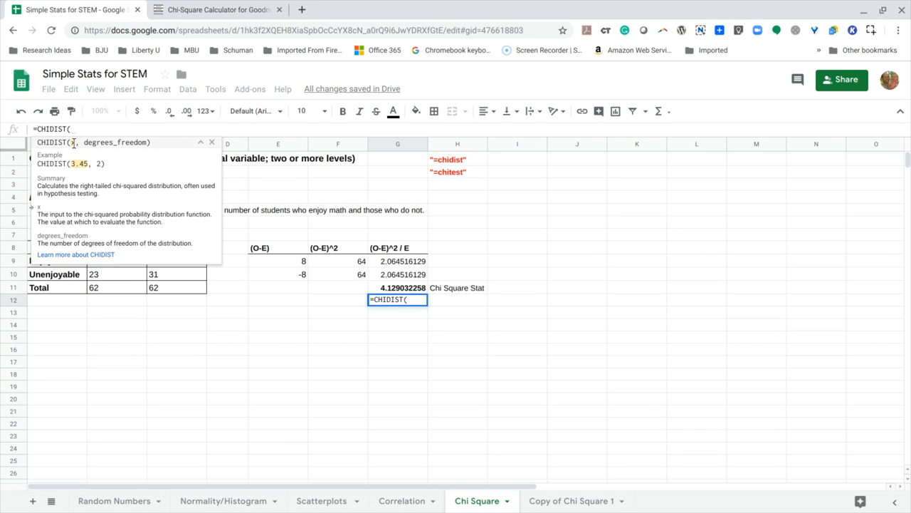
click(382, 288)
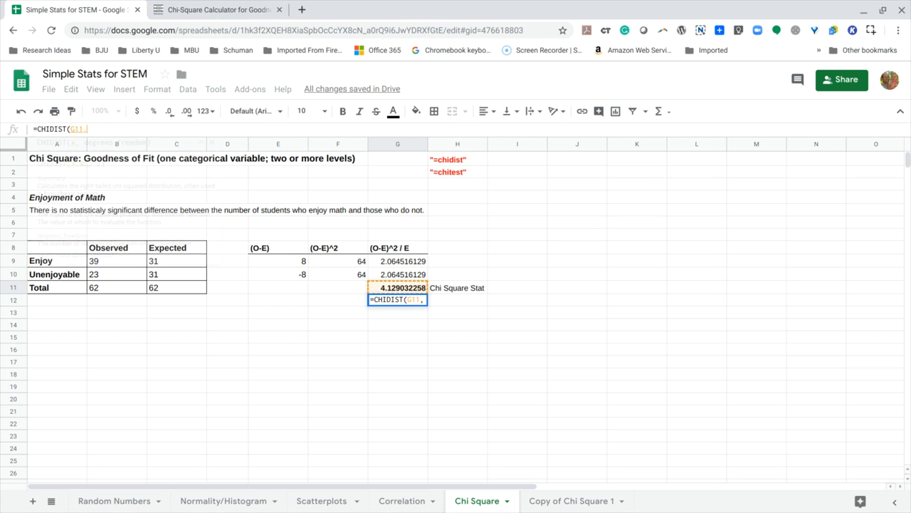
text(,)
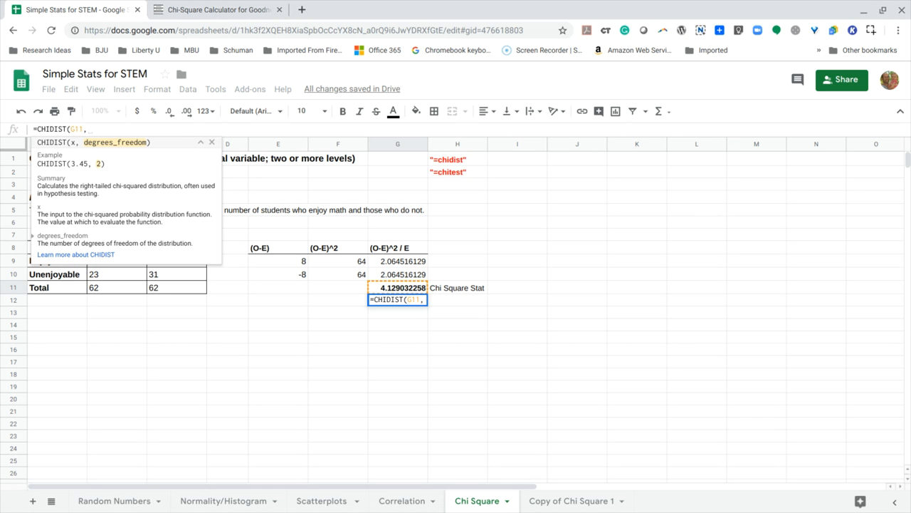
click(201, 142)
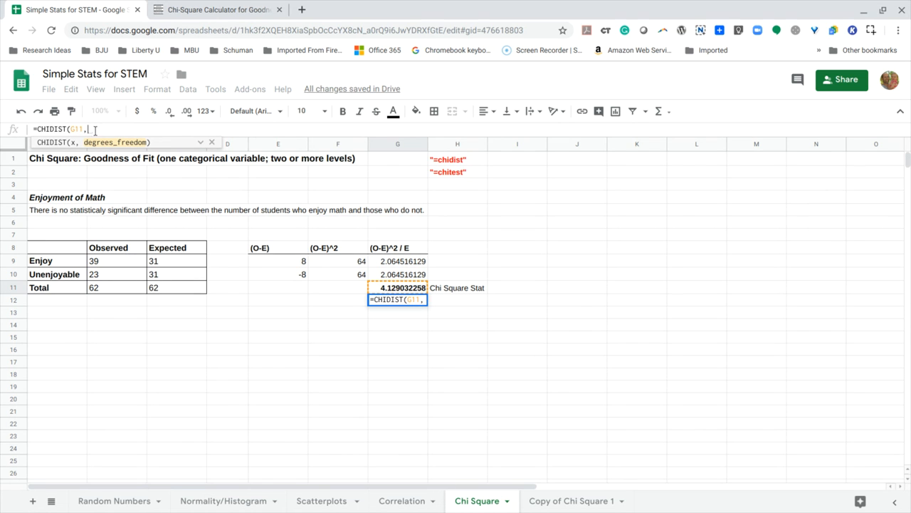
text(1)
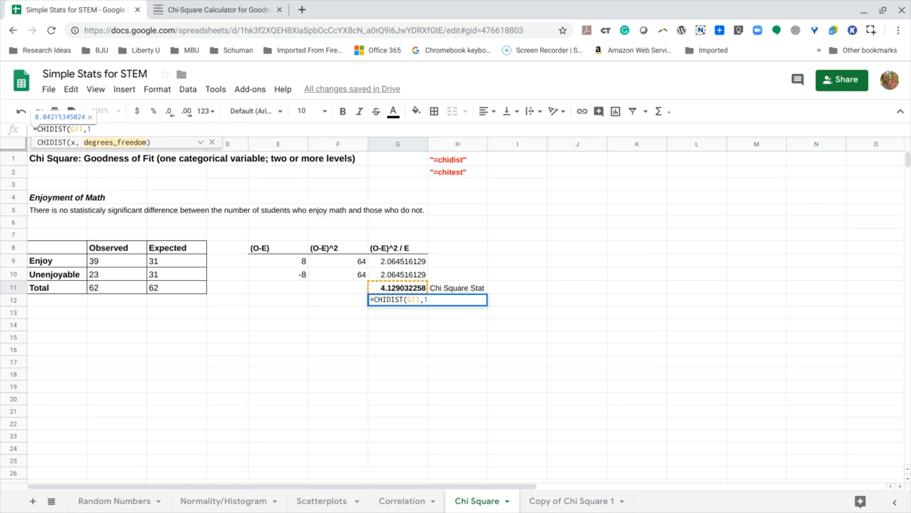
text())
key(Return)
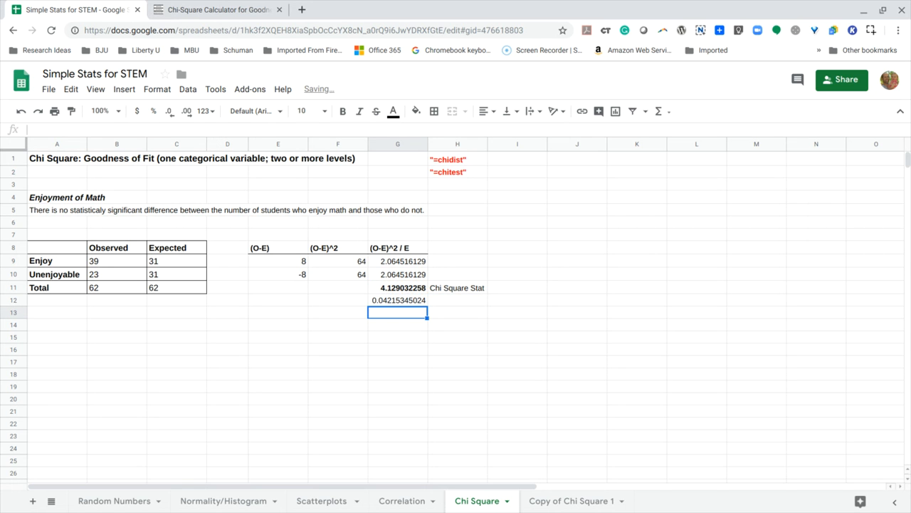
click(393, 301)
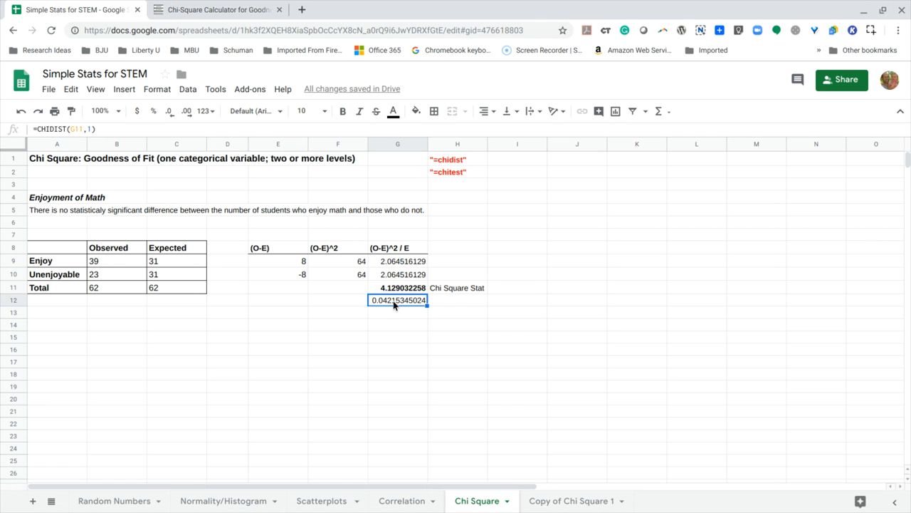
Colour the p-value in cell G12 red and label it by entering "pvalue" in cell H12.
click(394, 112)
click(412, 165)
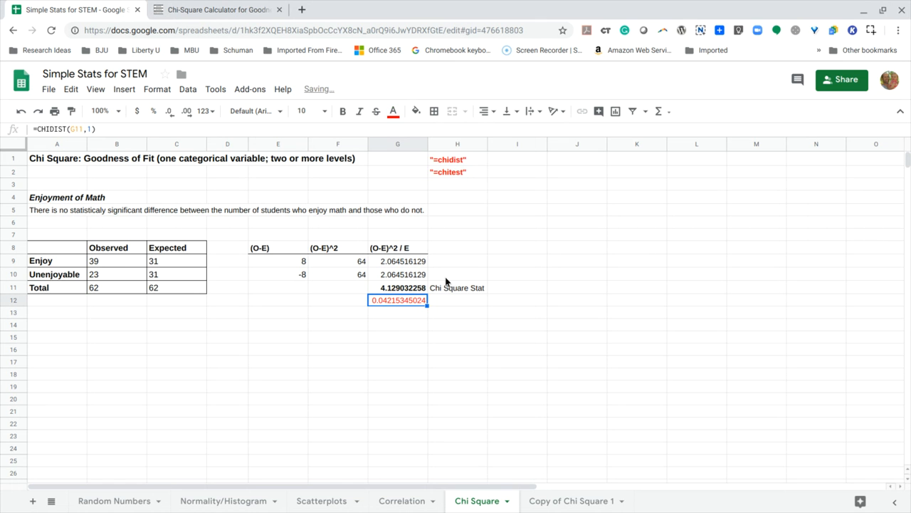
click(447, 300)
text(pvalu)
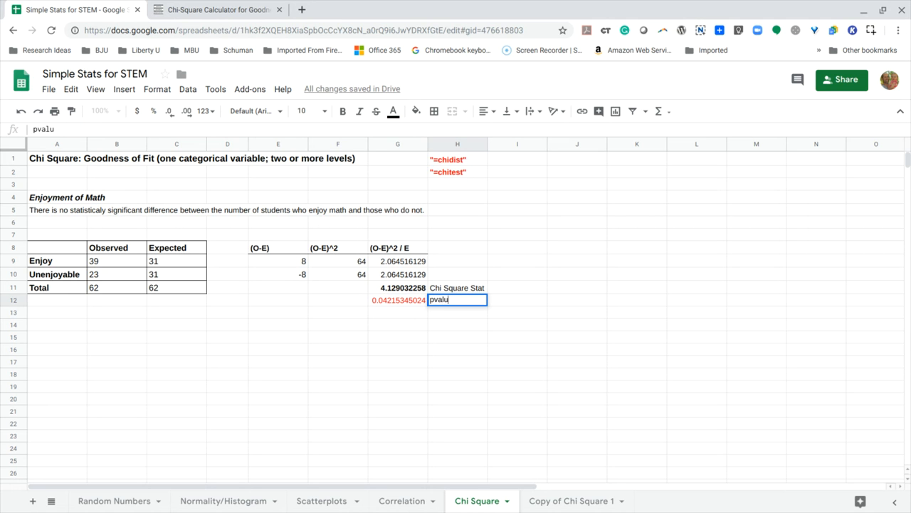
text(e)
key(Return)
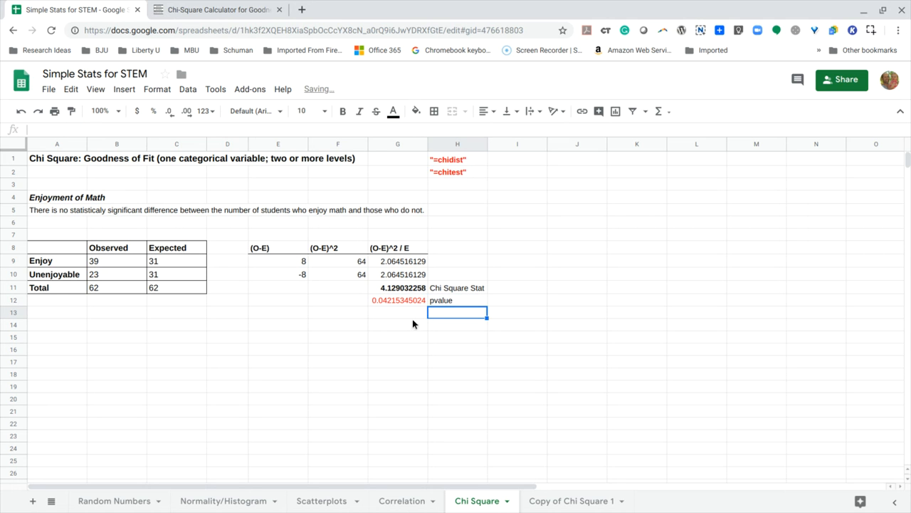
Note the significance level by entering "p < .05" in cell I12, beside the pvalue label.
click(390, 300)
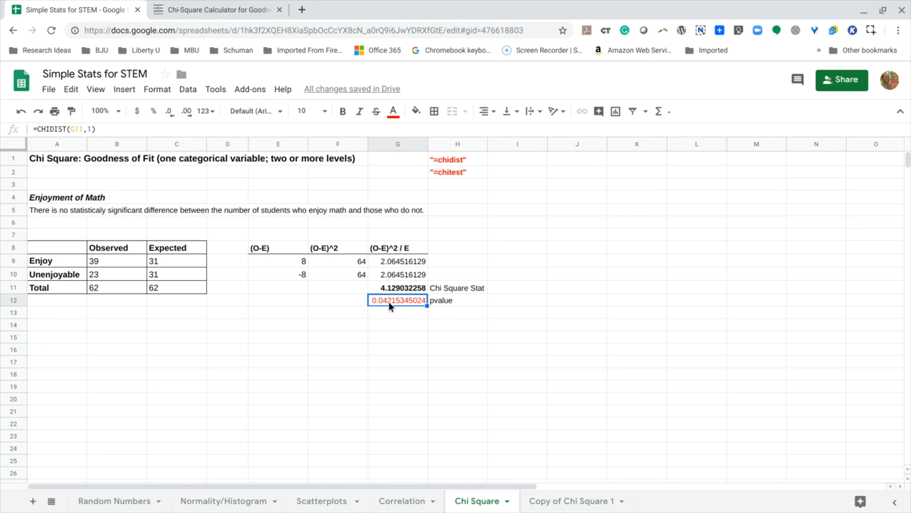
click(502, 302)
text(p)
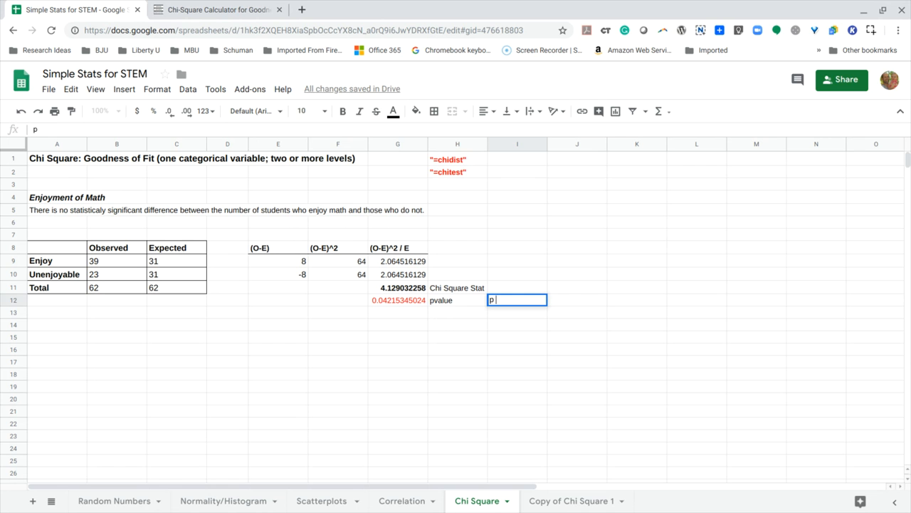
text( < .05)
click(405, 303)
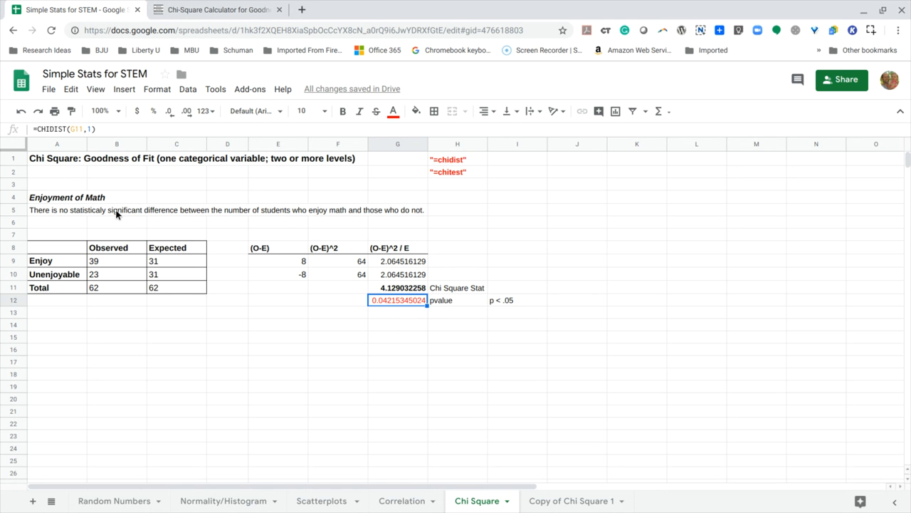
click(503, 300)
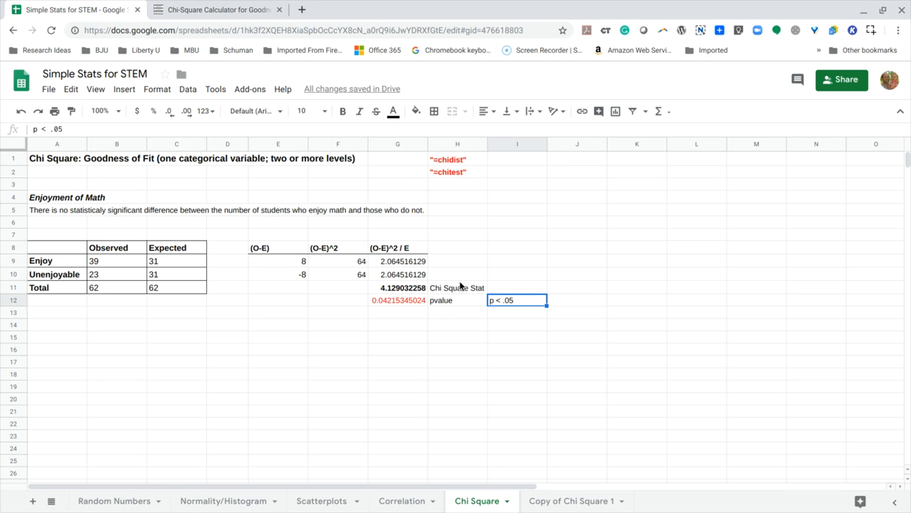
click(405, 313)
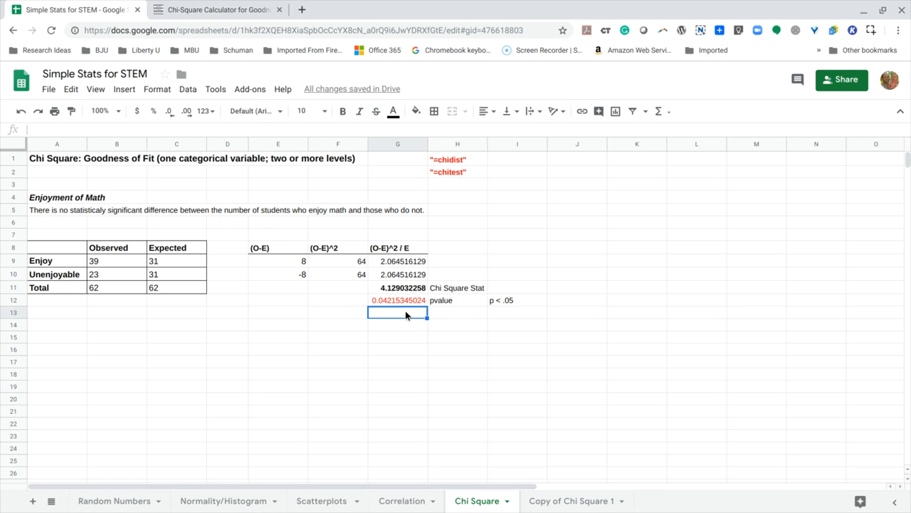
click(396, 299)
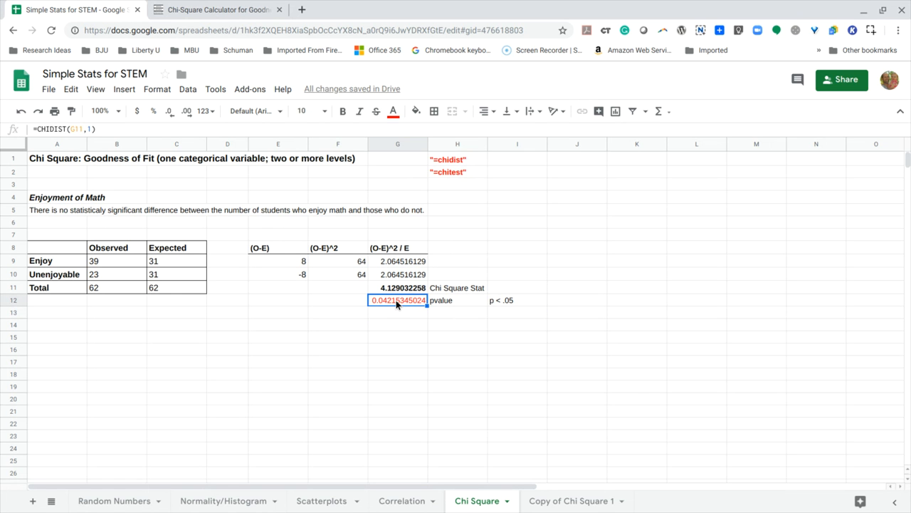
click(395, 319)
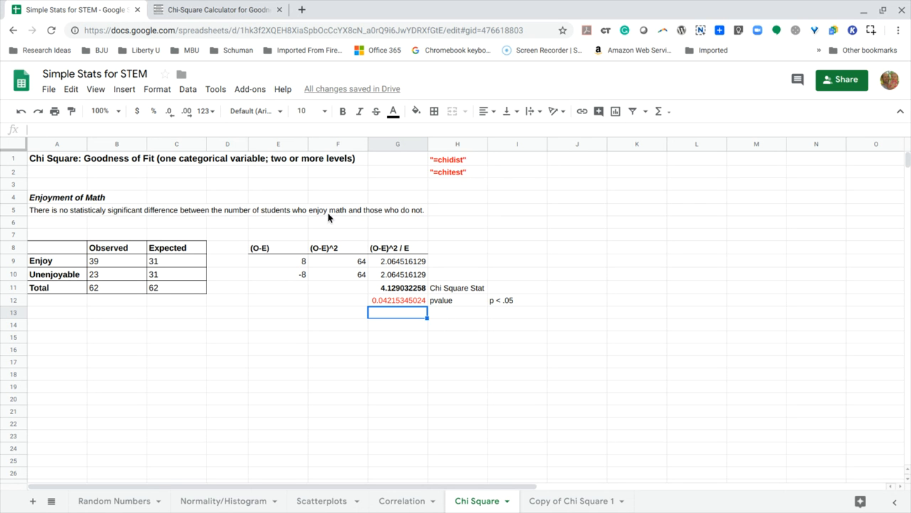
click(392, 300)
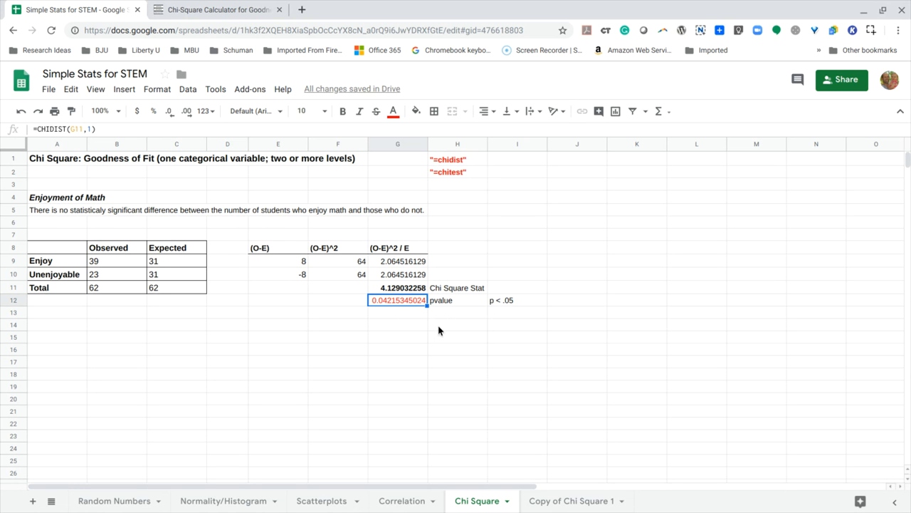
click(442, 306)
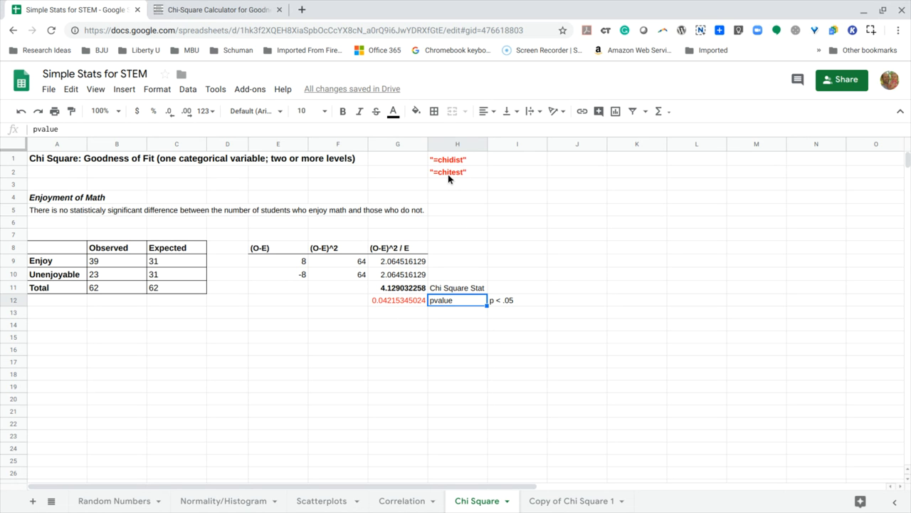
Calculate the p-value directly in cell G14 by entering =CHITEST(B9:B10,C9:C10), using the observed and expected ranges.
click(403, 325)
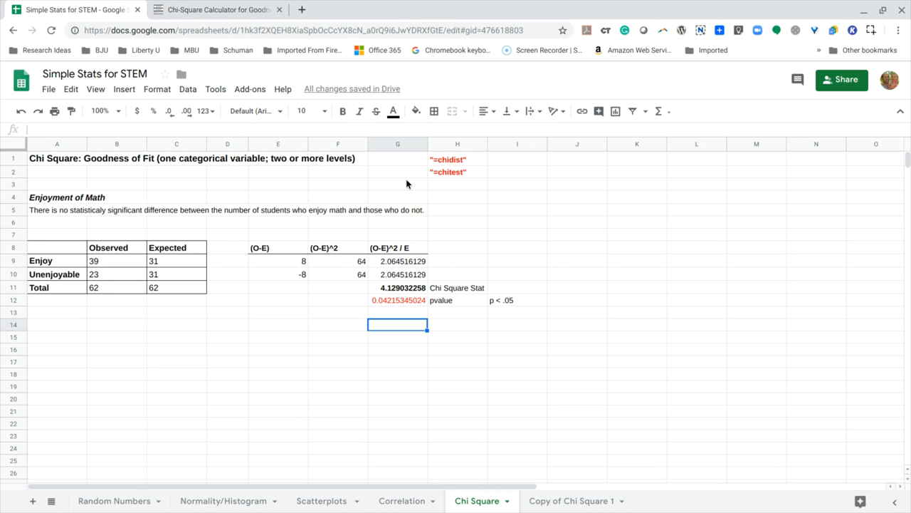
click(185, 130)
text(=chit)
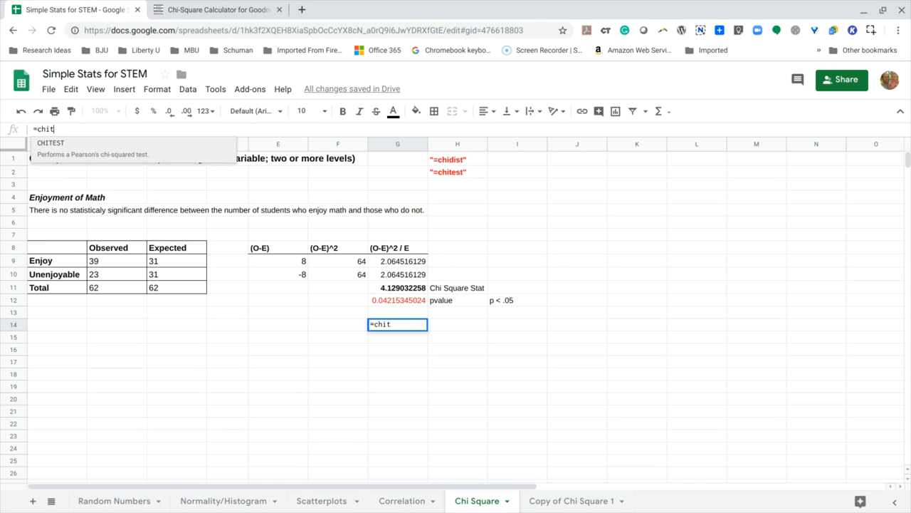
text(est)
click(64, 155)
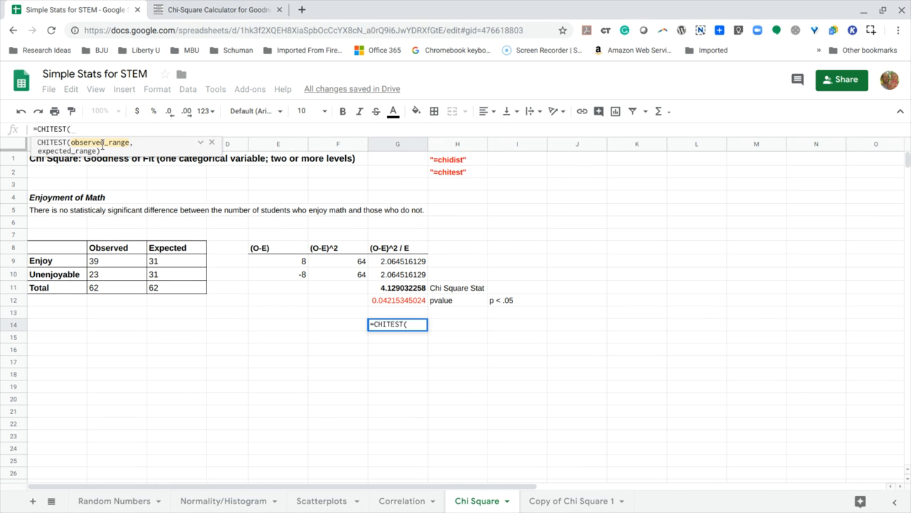
drag(110, 264, 109, 282)
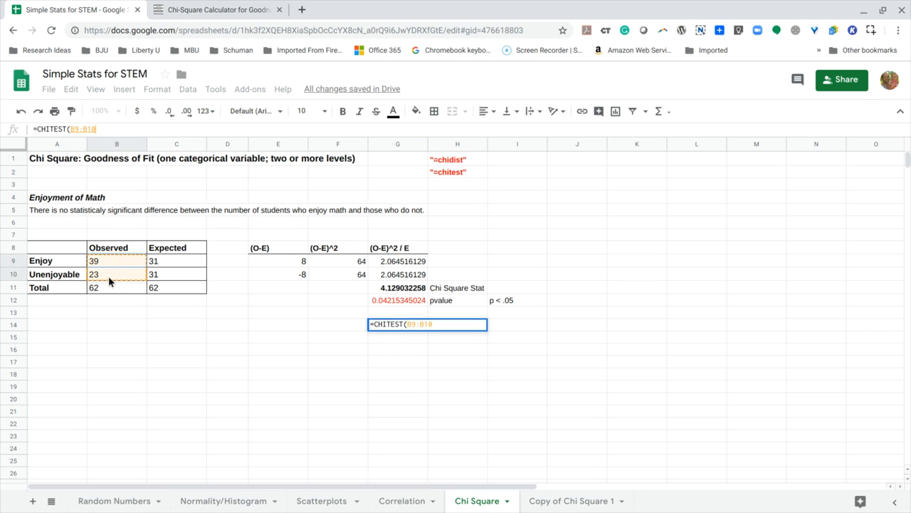
text(,)
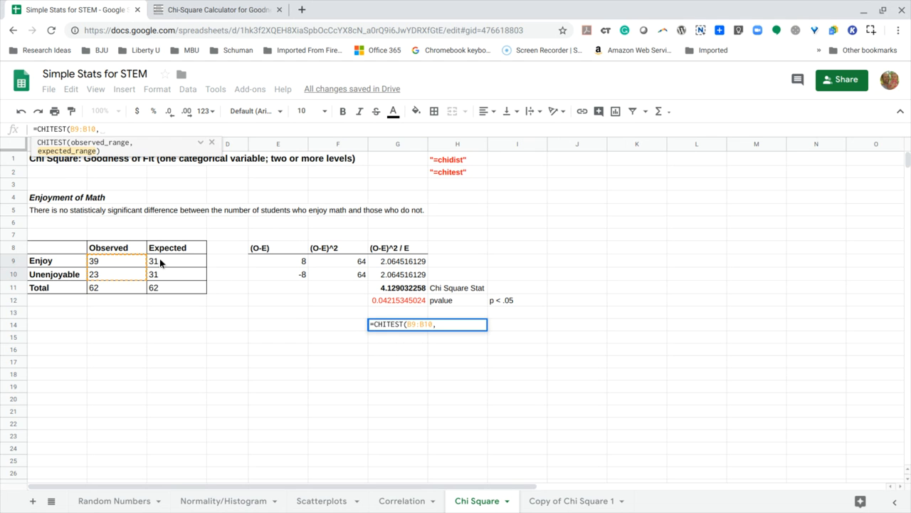
drag(159, 261, 164, 281)
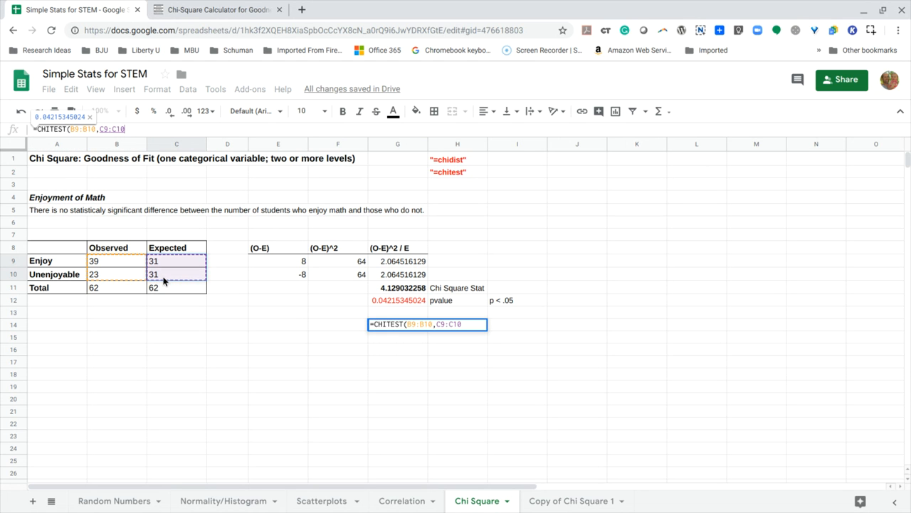
text())
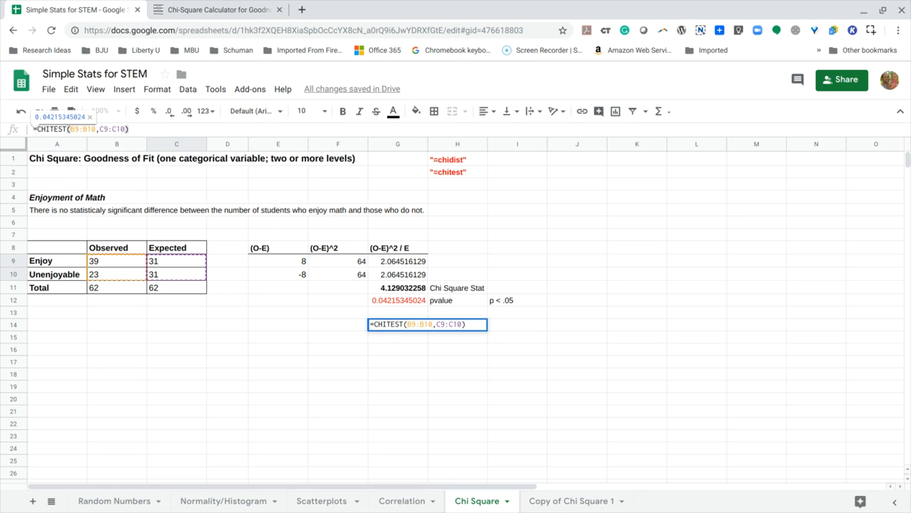
key(Return)
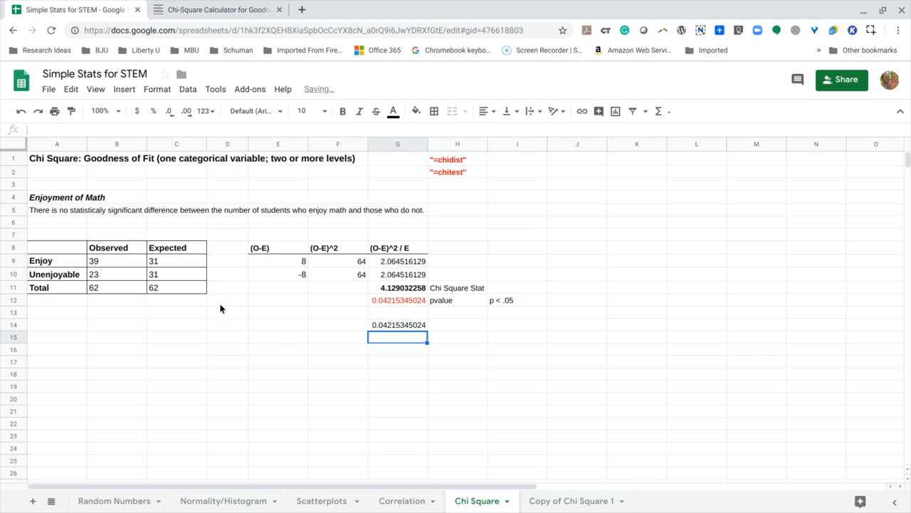
Change the text colour of the CHITEST result in cell G14 to red.
click(380, 325)
click(393, 112)
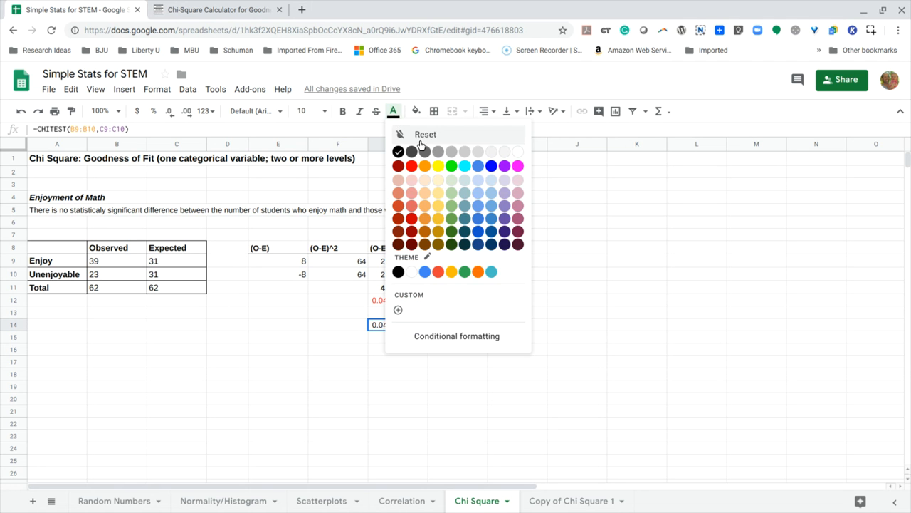
click(399, 283)
click(396, 339)
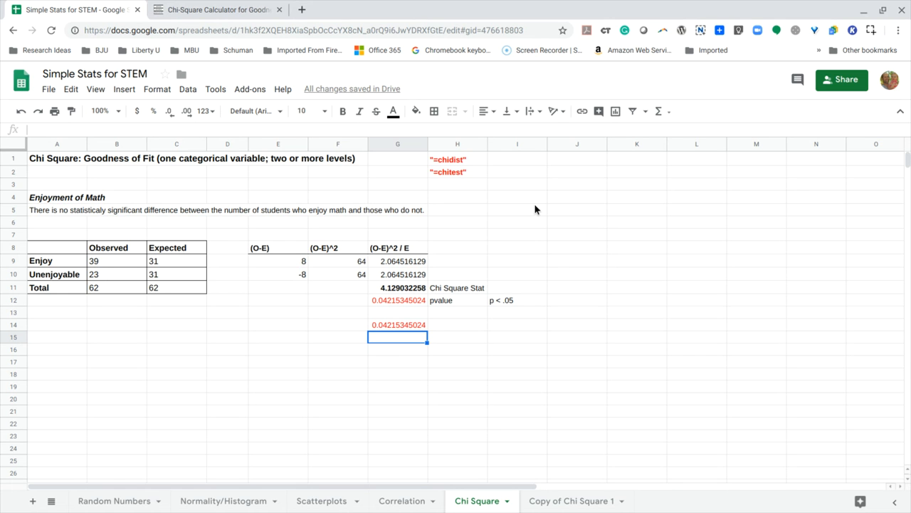
click(567, 164)
text(www.)
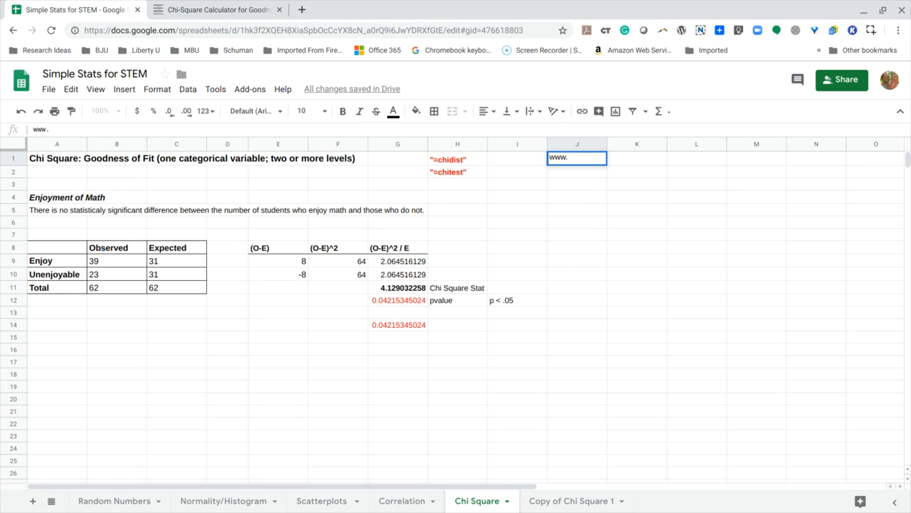
text(socscistatist)
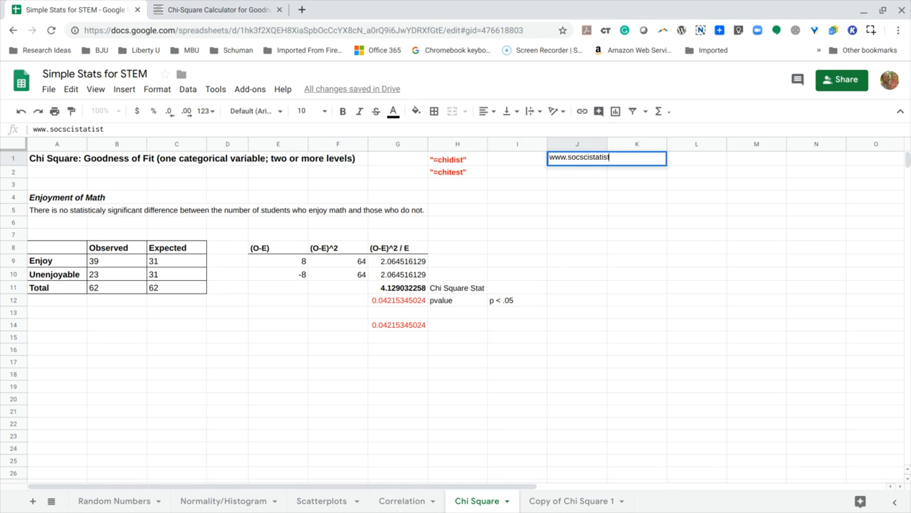
text(ics.com)
key(Return)
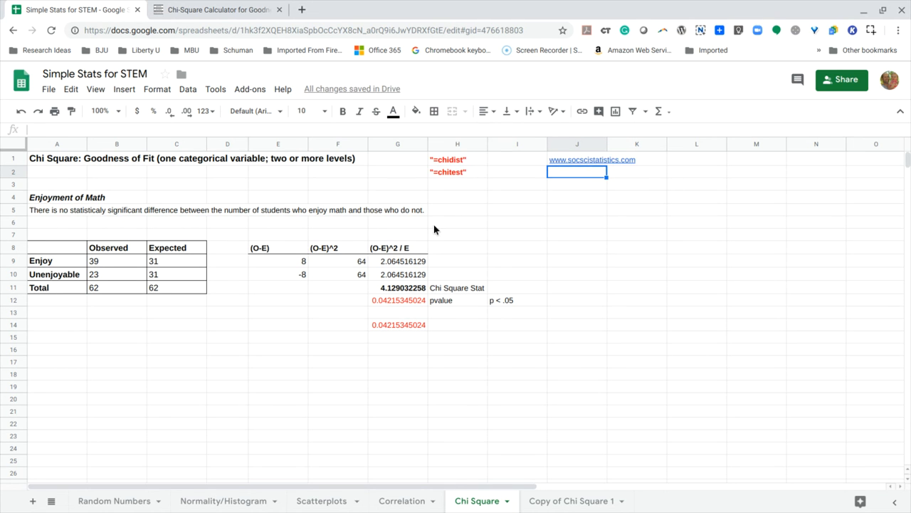
Switch to the Social Science Statistics website and open a blank Chi-Square Calculator for Goodness of Fit from its list of calculators.
click(194, 10)
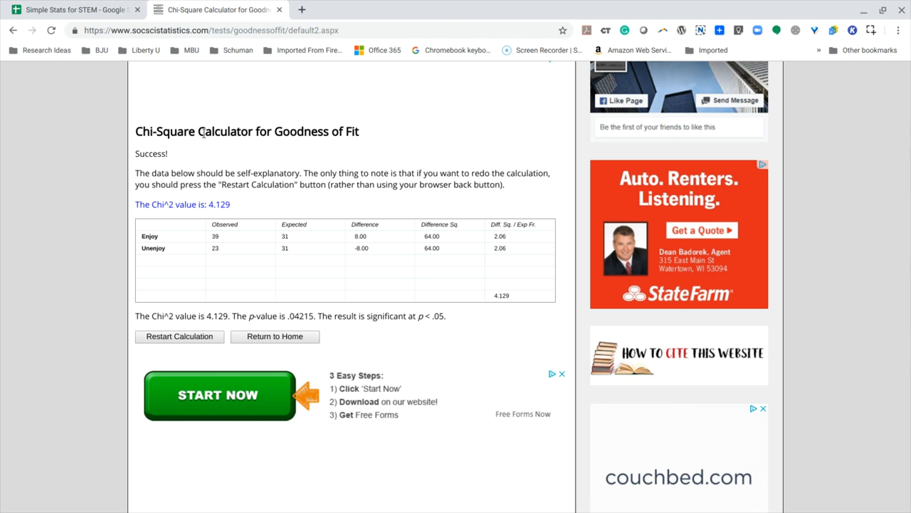
scroll(254, 117, up, 2)
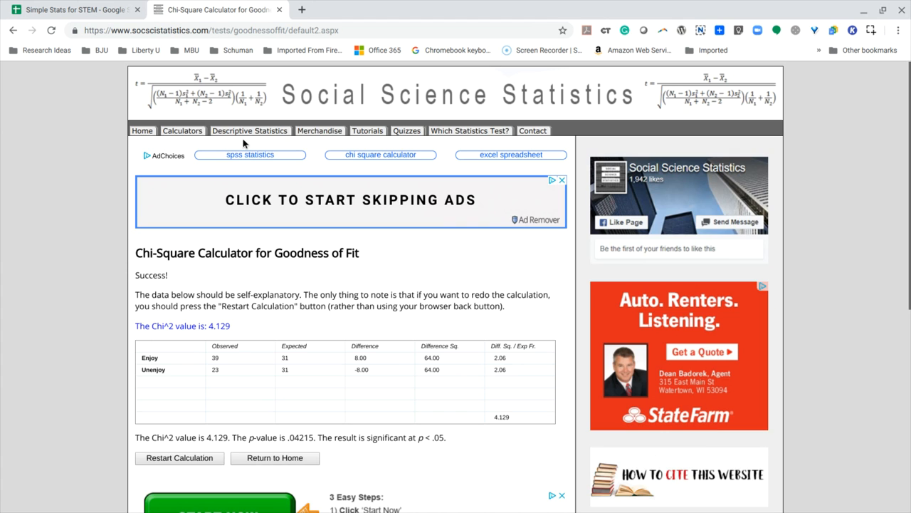
click(141, 133)
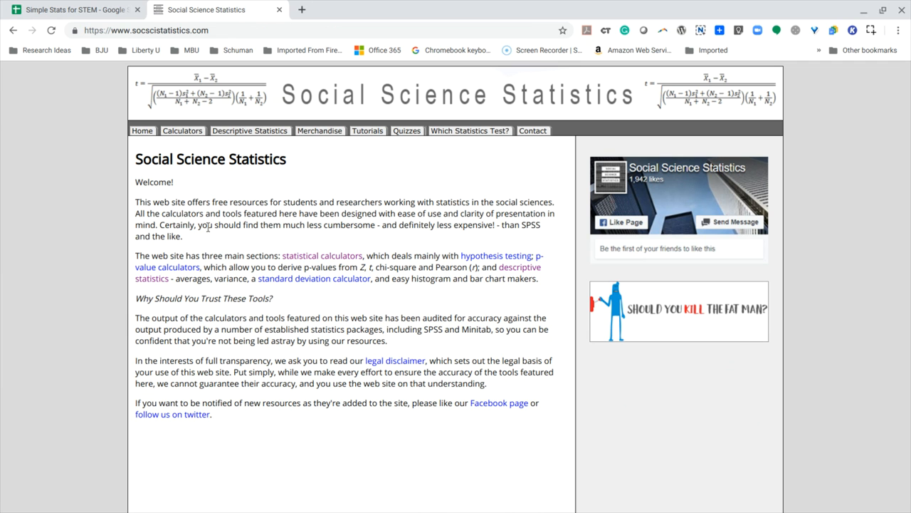
click(182, 133)
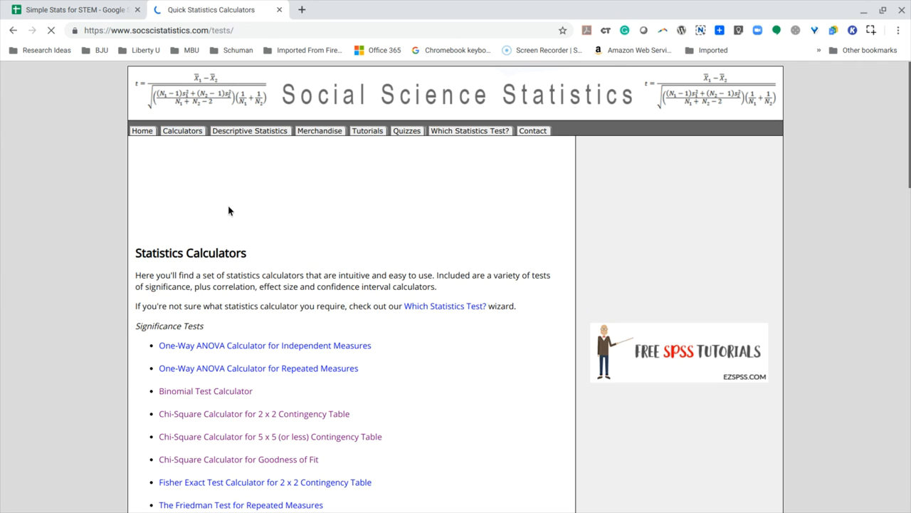
scroll(252, 220, down, 2)
scroll(252, 216, down, 1)
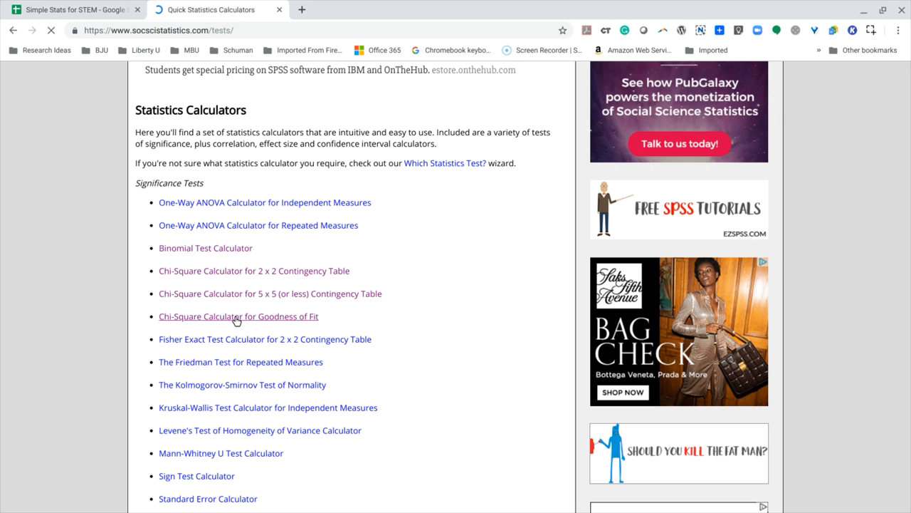
click(236, 317)
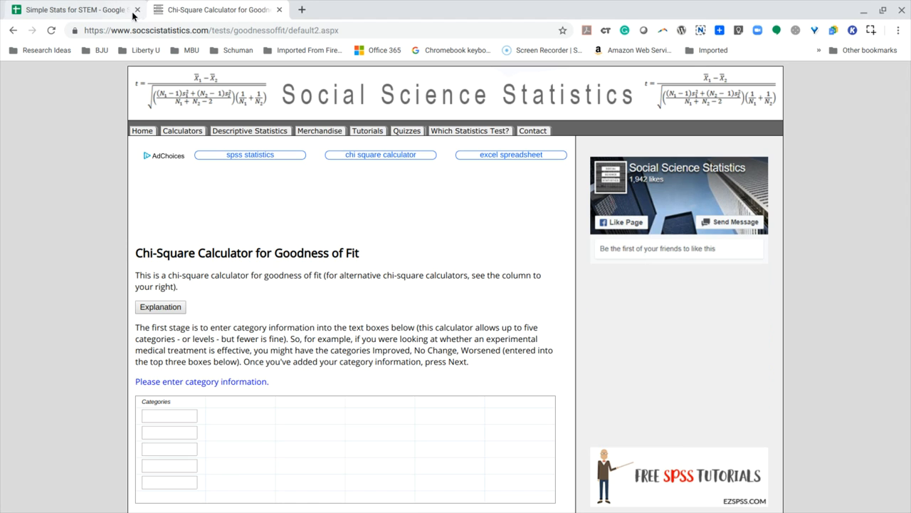
Define two categories, Enjoy and Unenjoy, in the goodness-of-fit calculator and continue to its value entry stage.
click(71, 10)
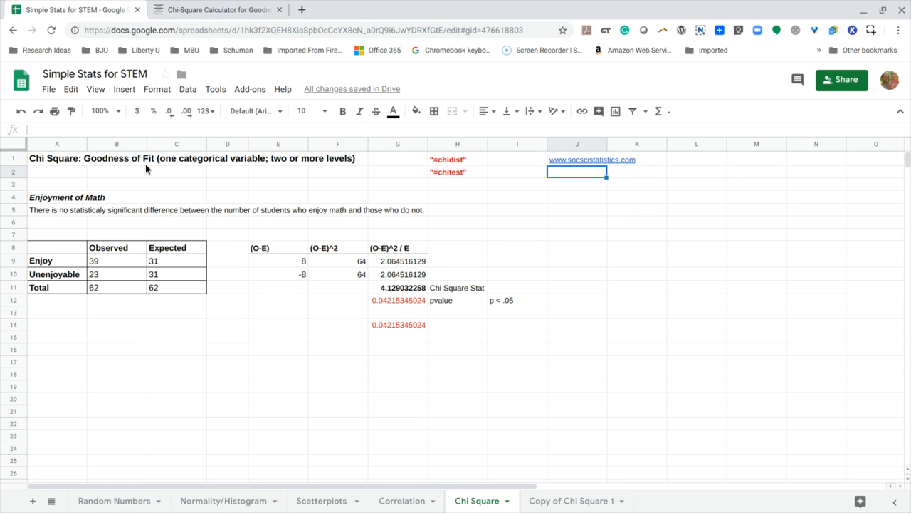
click(190, 13)
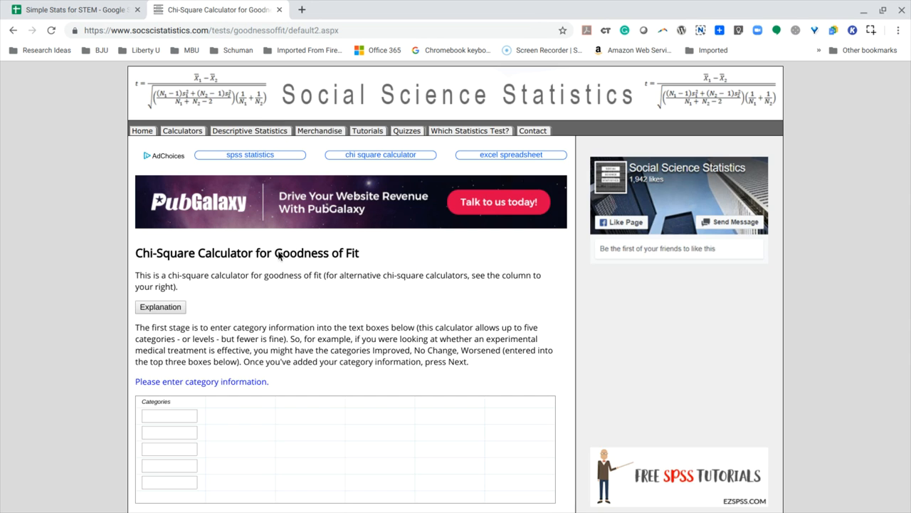
scroll(265, 283, down, 2)
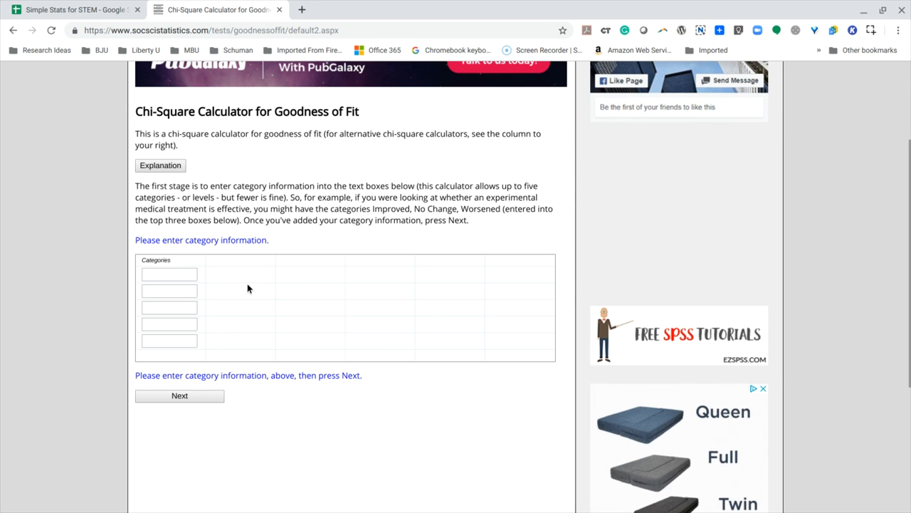
click(181, 275)
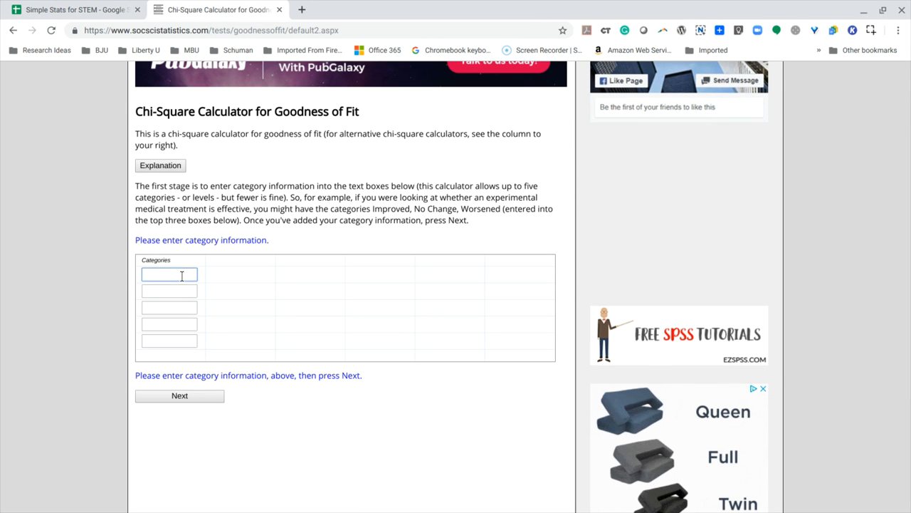
text(Enjoy)
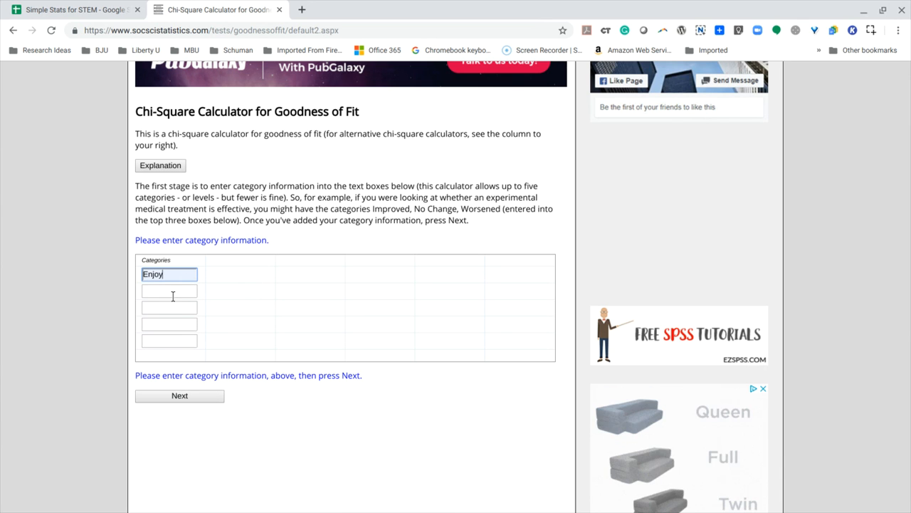
click(171, 294)
text(Unenjoy)
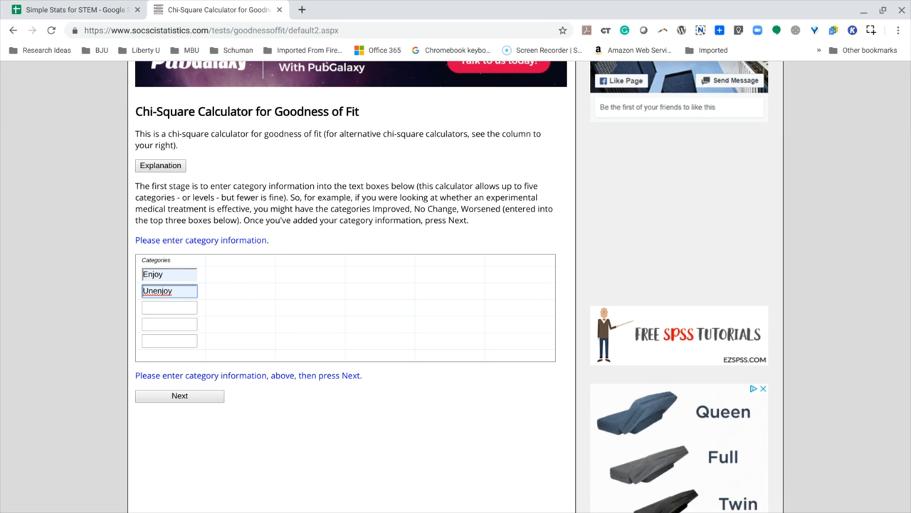
click(179, 395)
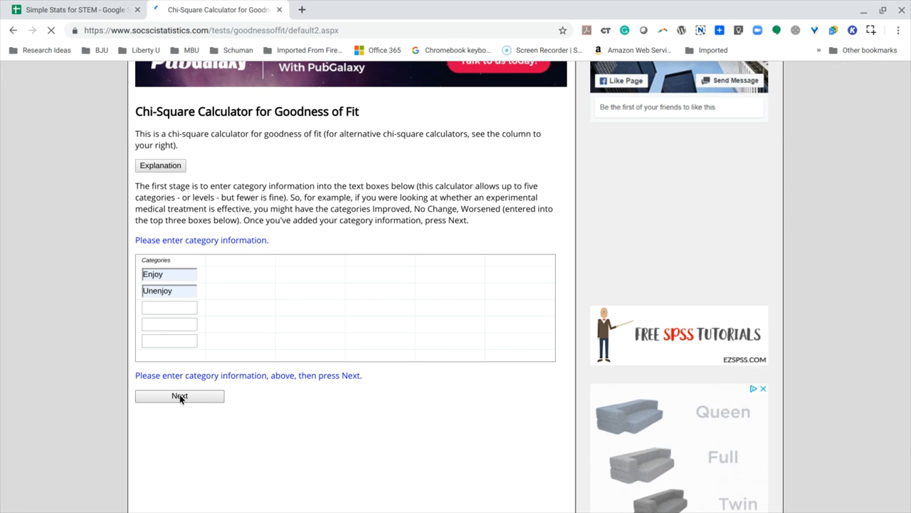
Enter the observed frequencies from the spreadsheet: 39 for Enjoy and 23 for Unenjoy.
scroll(292, 330, down, 2)
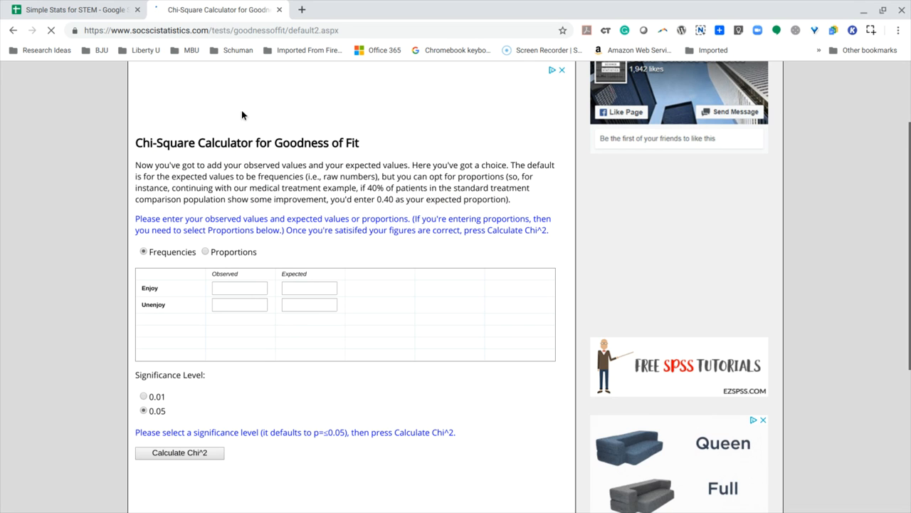
click(78, 10)
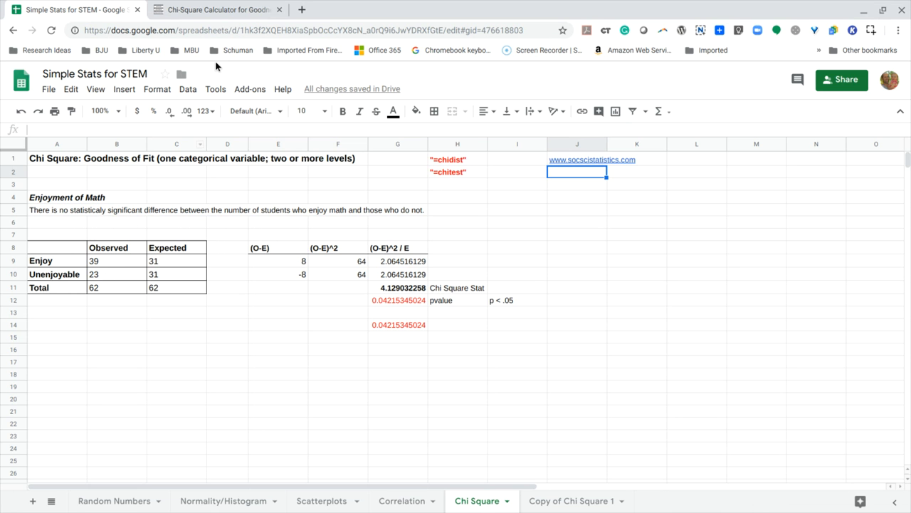
click(198, 10)
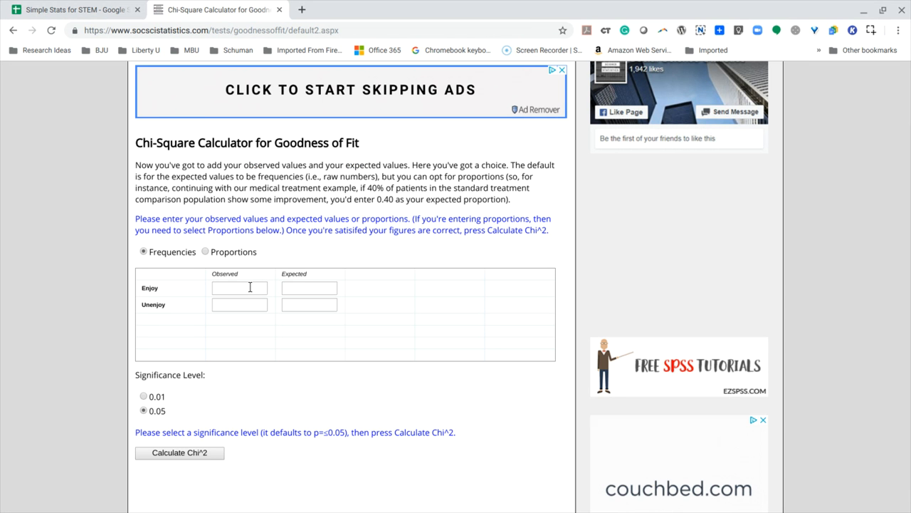
click(250, 287)
text(39)
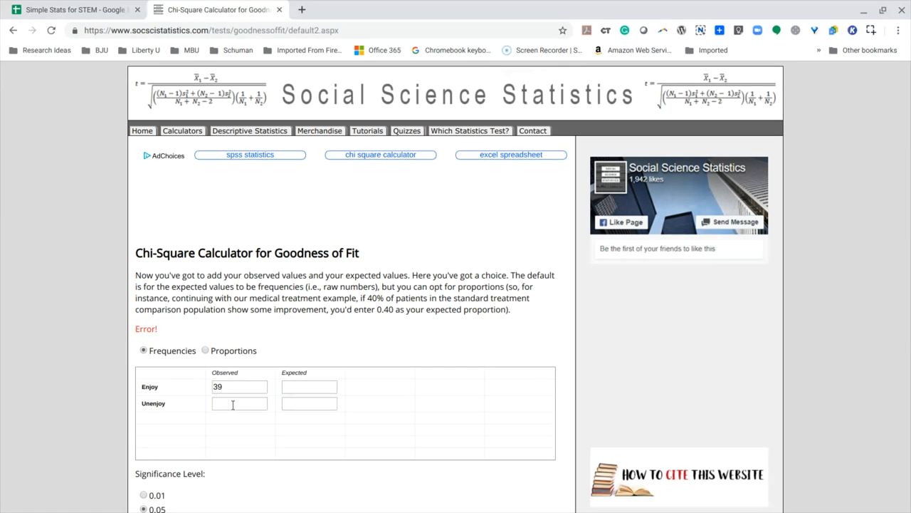
click(233, 405)
scroll(232, 404, down, 2)
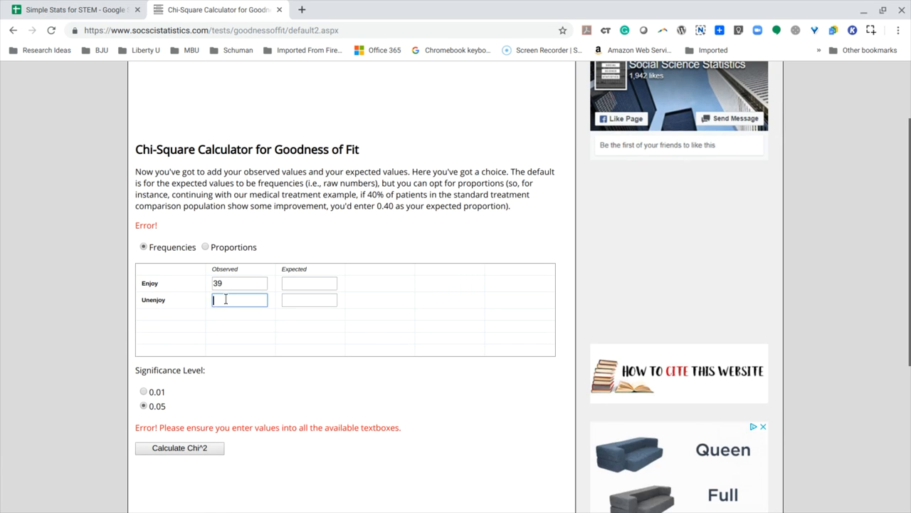
text(23)
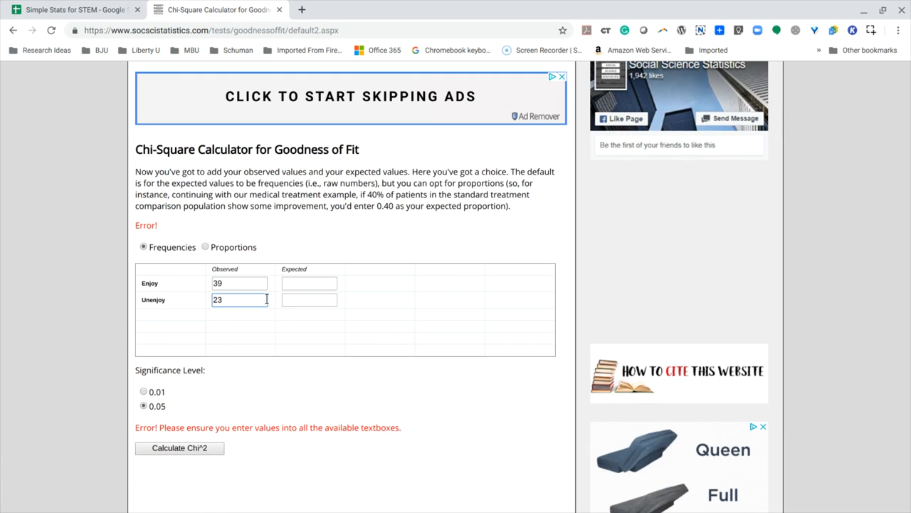
Enter 31 as the expected frequency for both Enjoy and Unenjoy, and calculate the chi-square at the 0.05 significance level.
click(303, 283)
text(31)
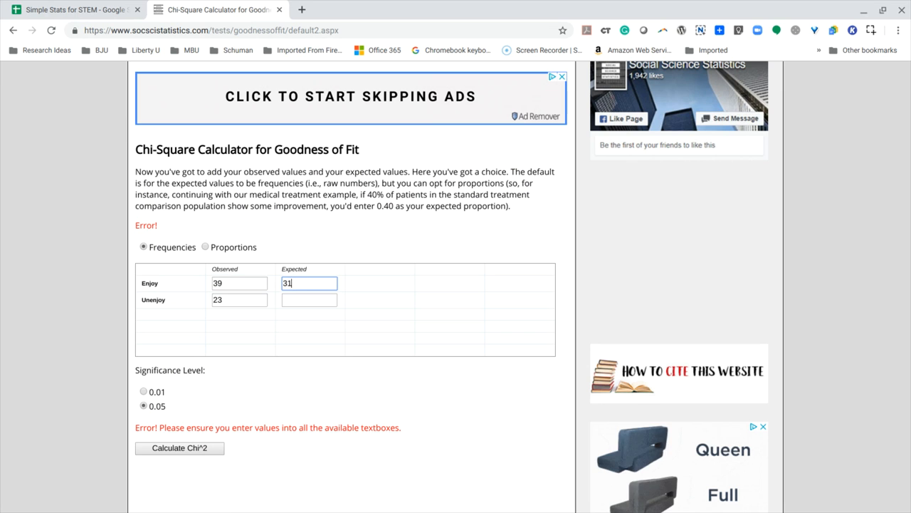
click(303, 299)
text(31)
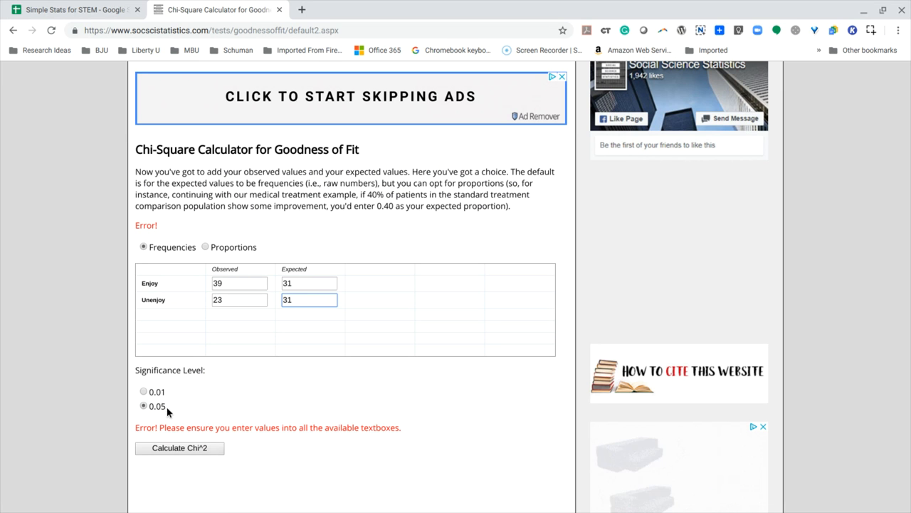
scroll(193, 405, down, 1)
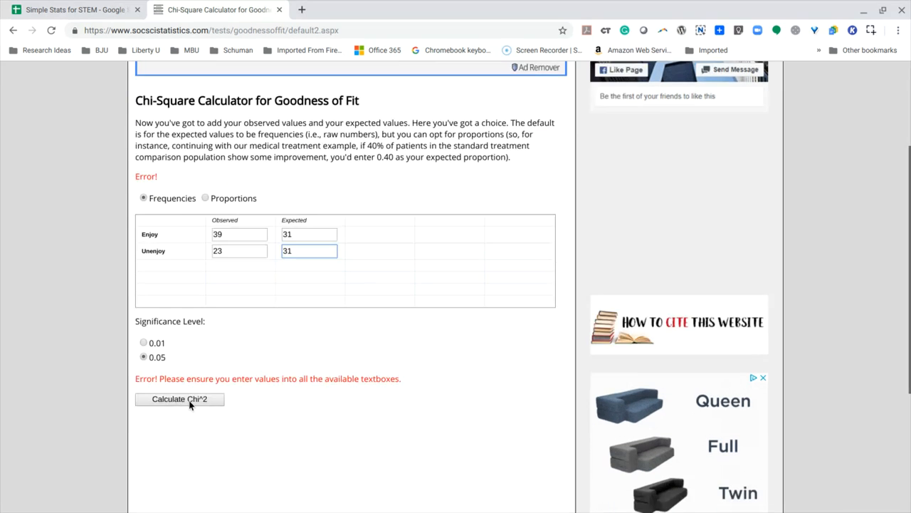
click(185, 399)
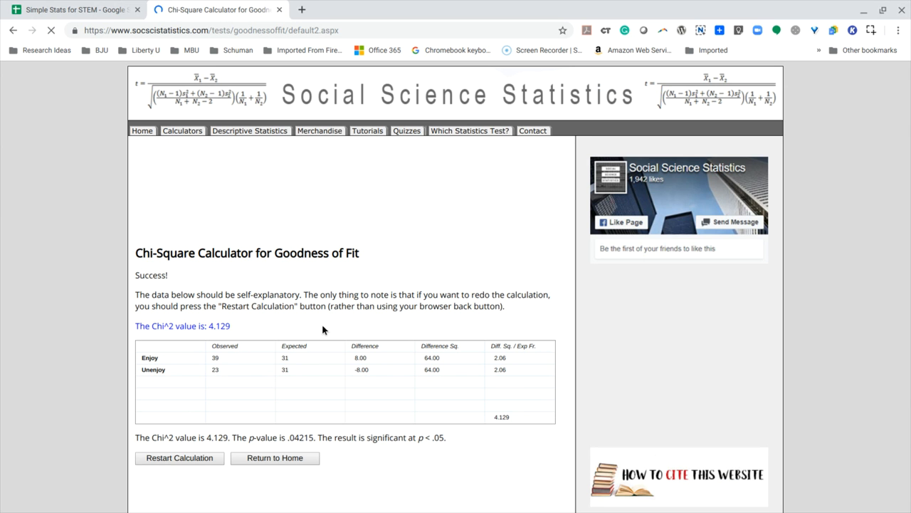
Examine the chi-square value, the p-value and the significance statement in the calculator's results.
scroll(326, 330, down, 2)
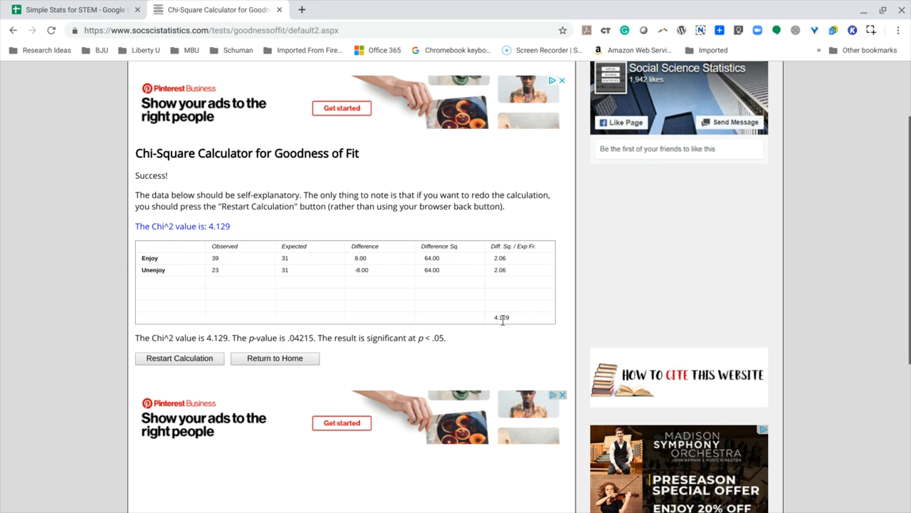
drag(493, 317, 515, 318)
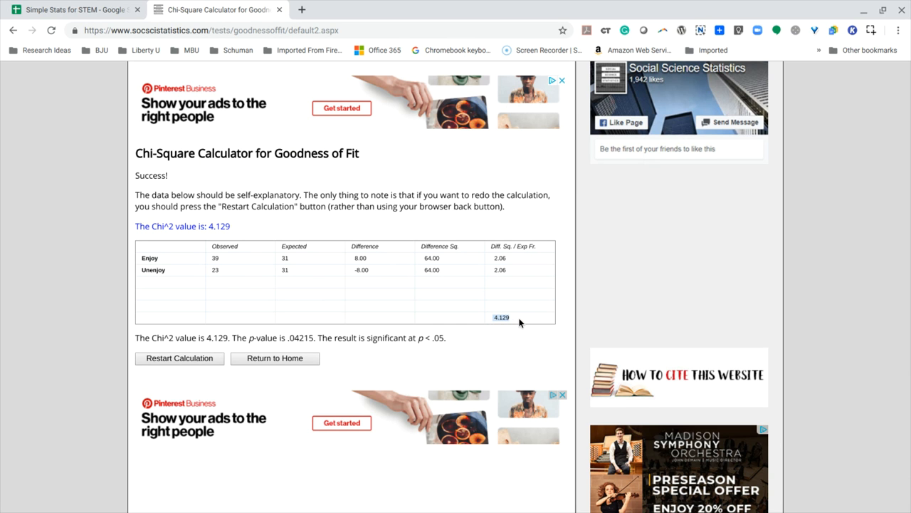
click(519, 322)
drag(231, 338, 207, 337)
drag(287, 338, 318, 339)
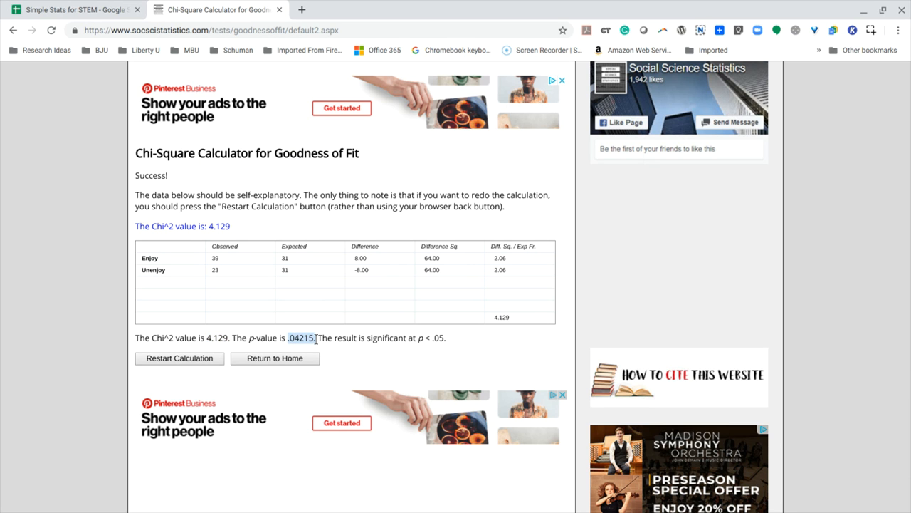
click(361, 350)
drag(335, 338, 457, 346)
click(457, 346)
Copy the calculator's full result sentence below the results table into cell A16 of the Chi Square sheet in Google Sheets.
drag(200, 351, 140, 339)
key(ctrl+c)
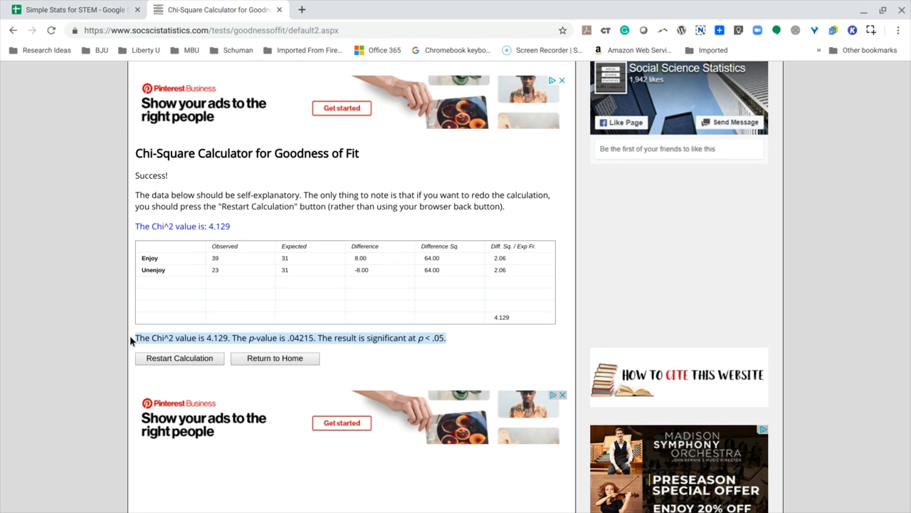
click(71, 9)
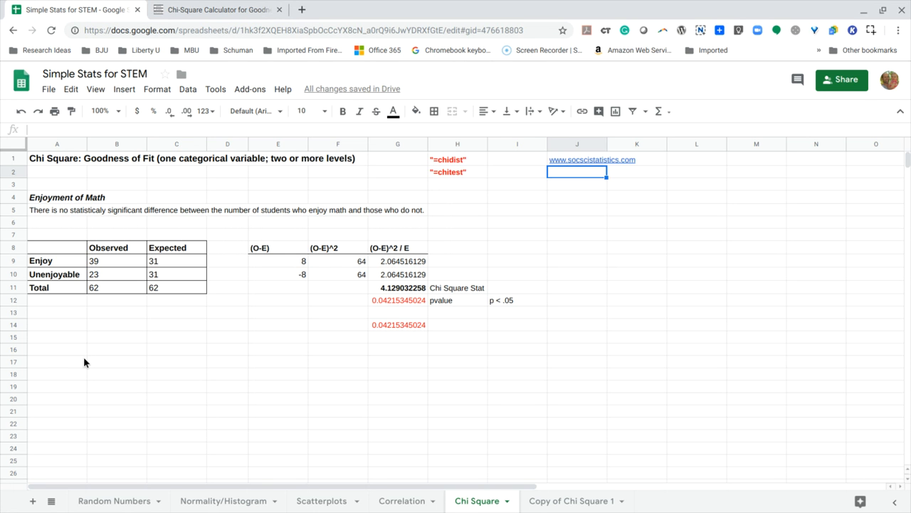
click(60, 352)
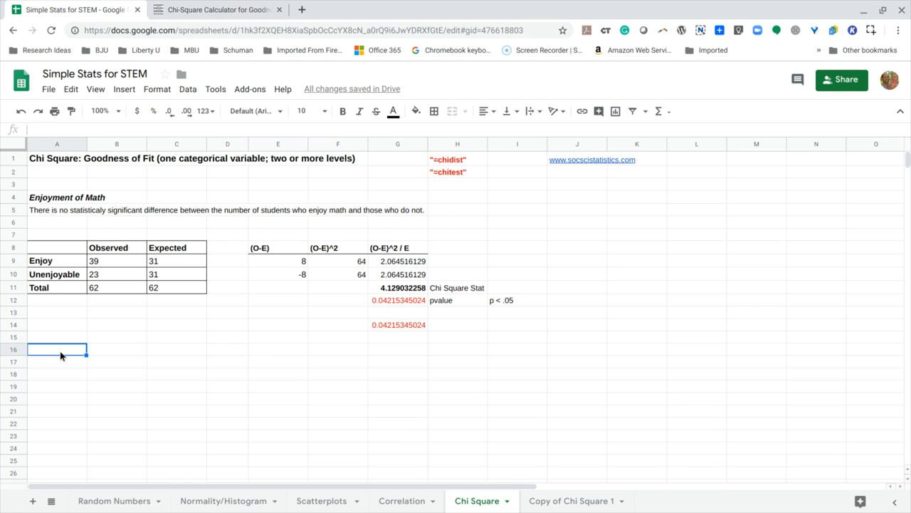
key(ctrl+v)
click(151, 365)
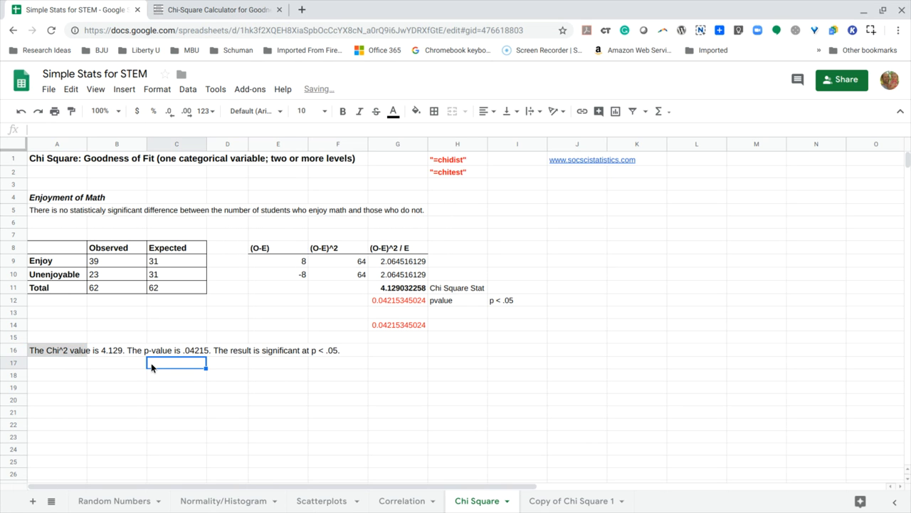
Remove the grey background fill from the pasted result sentence in cell A16.
click(51, 351)
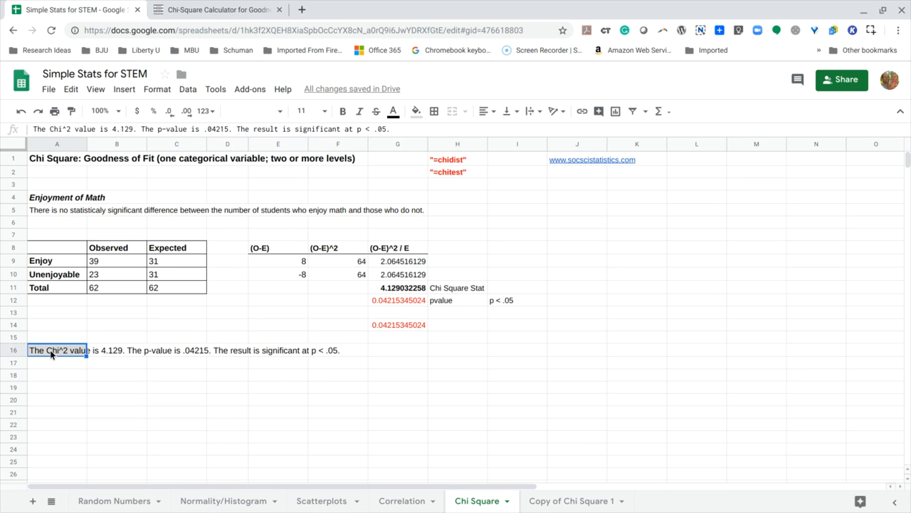
click(416, 111)
click(445, 135)
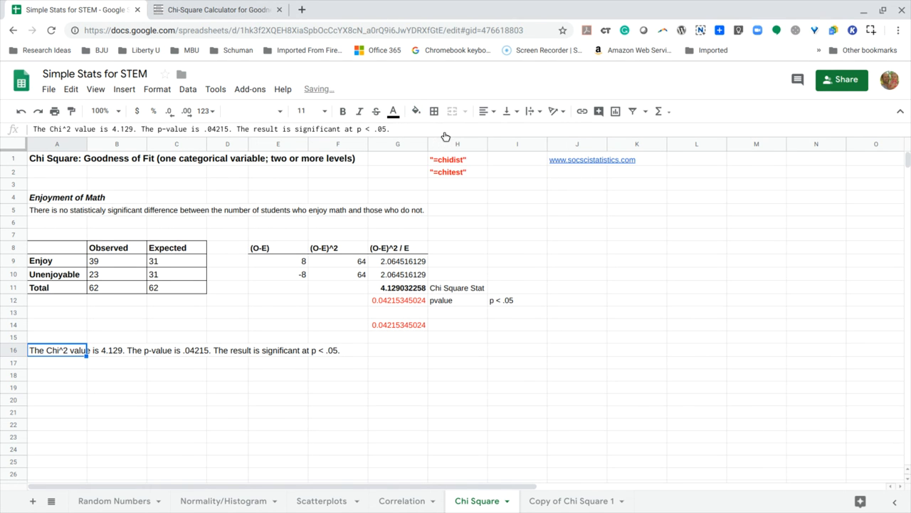
click(187, 376)
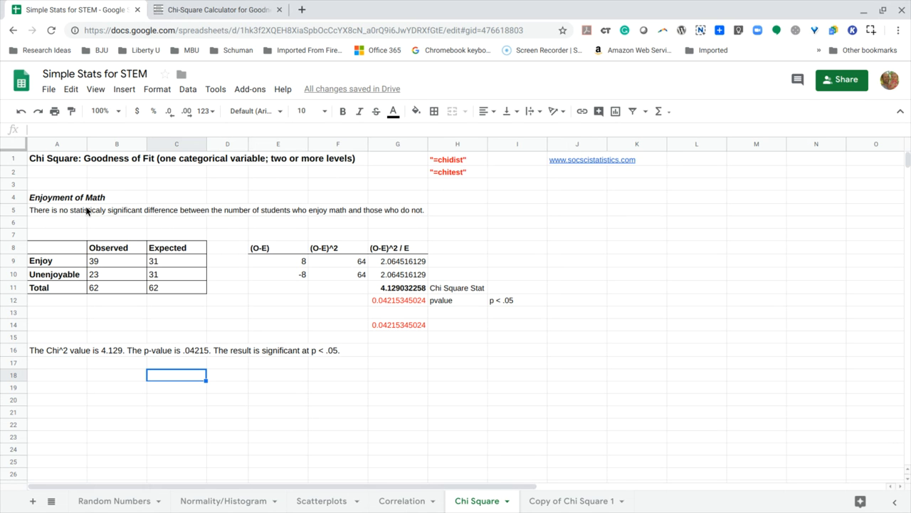
click(54, 349)
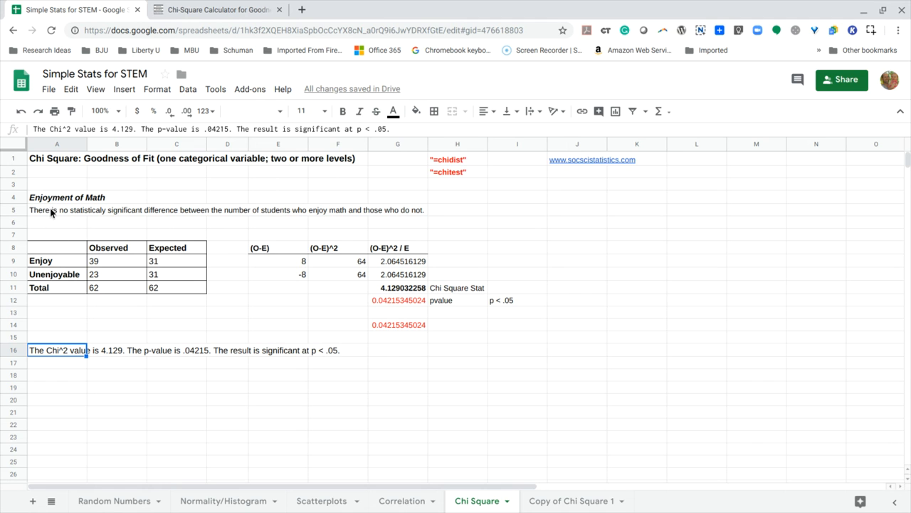
click(52, 335)
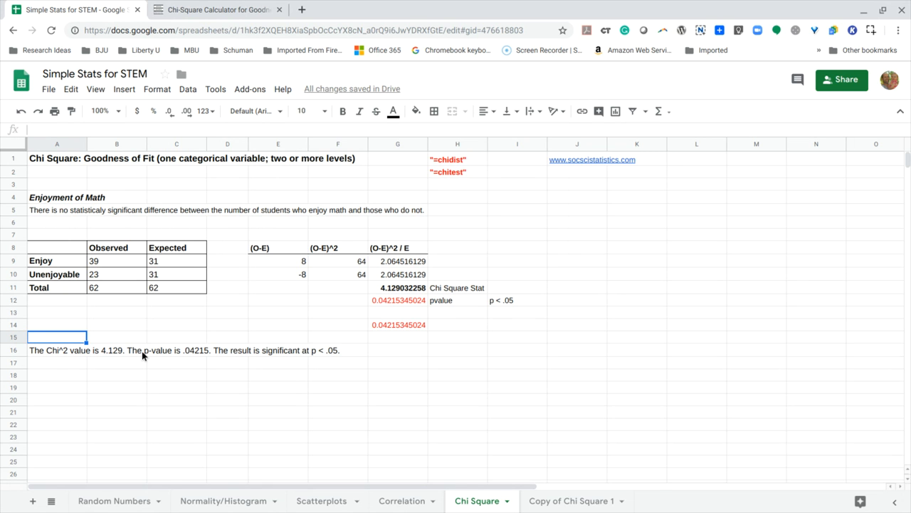
drag(146, 354, 182, 349)
click(203, 349)
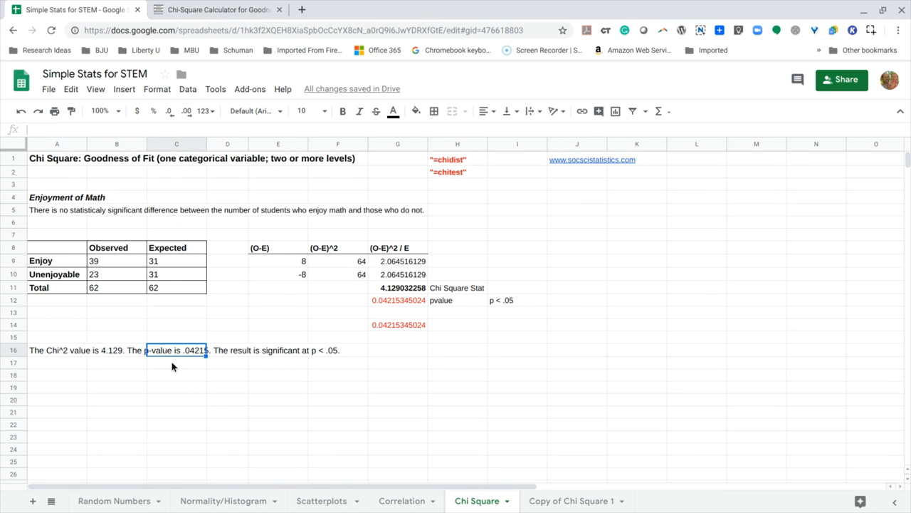
key(Down)
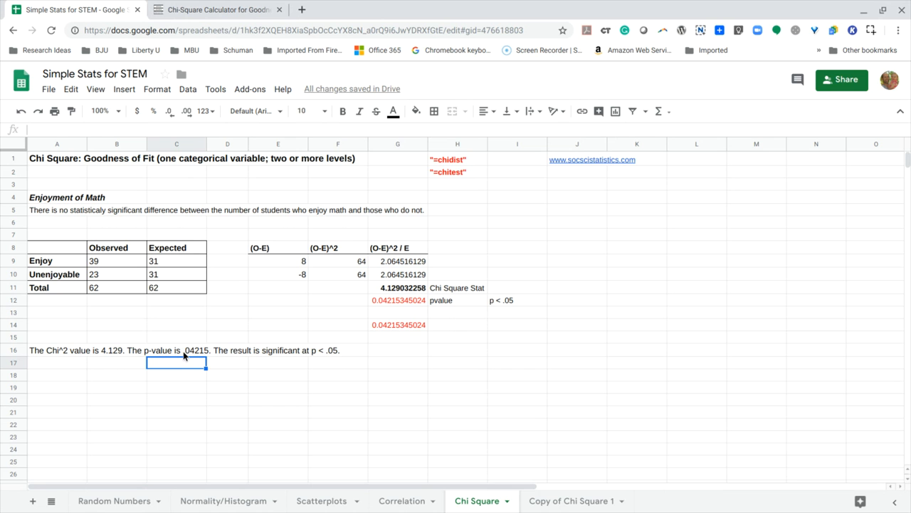
click(56, 366)
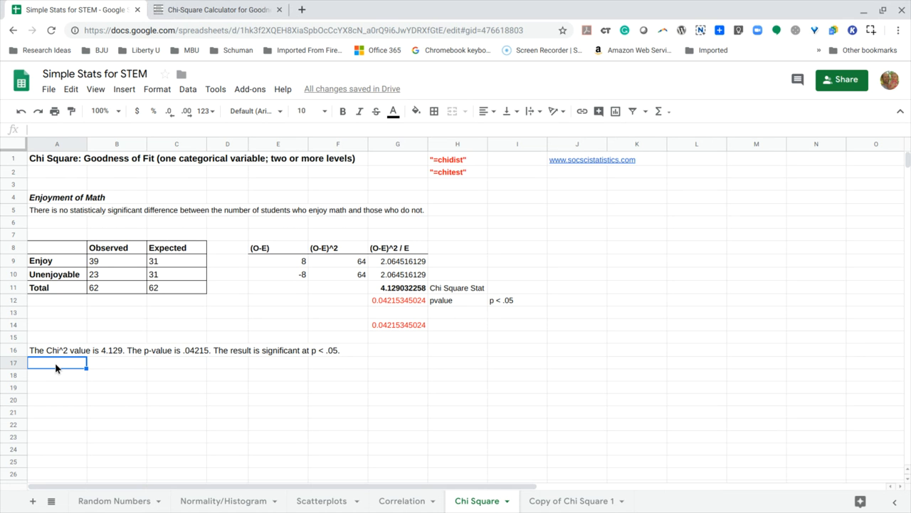